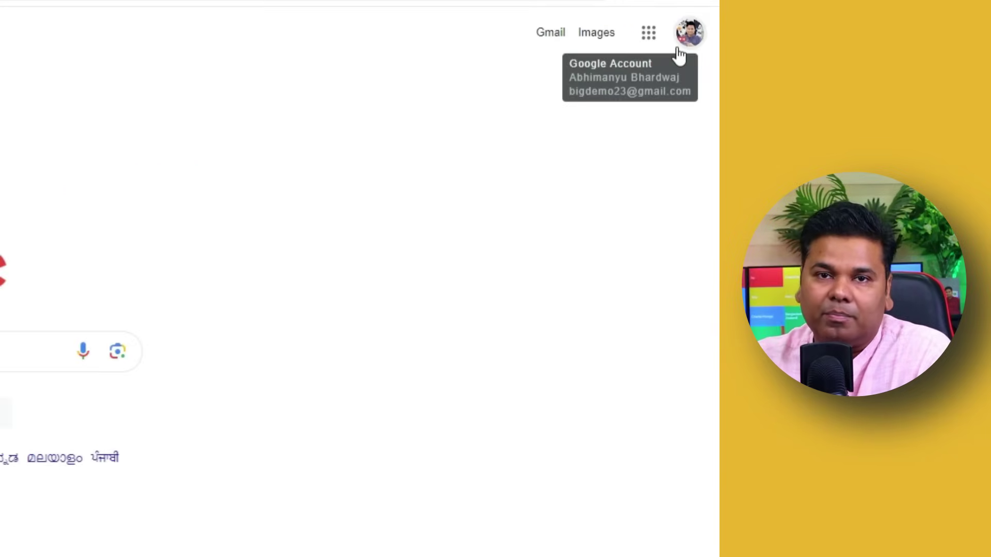
Step: Open Manage your Google Account from the avatar, go to Security, and scroll to How you sign in to Google
left_click(679, 51)
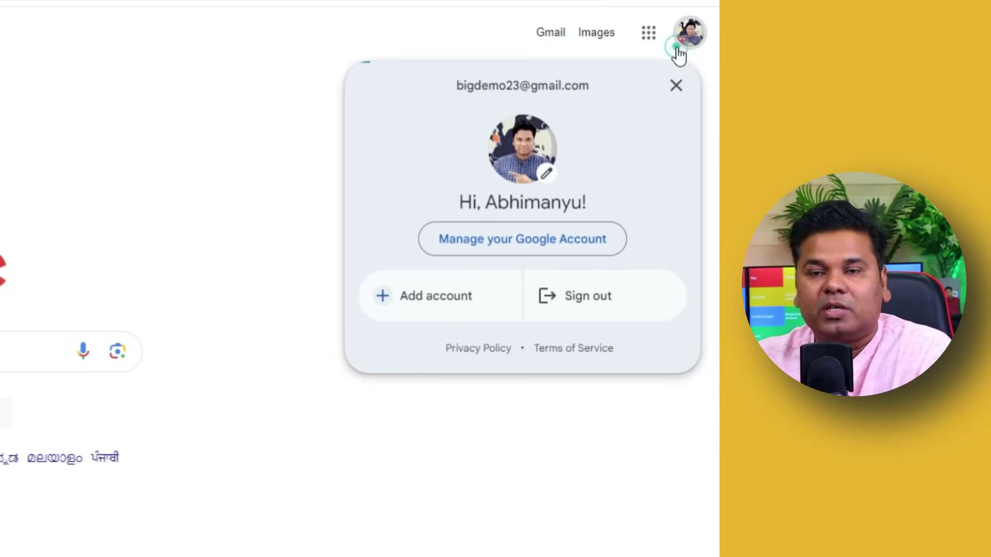
left_click(504, 255)
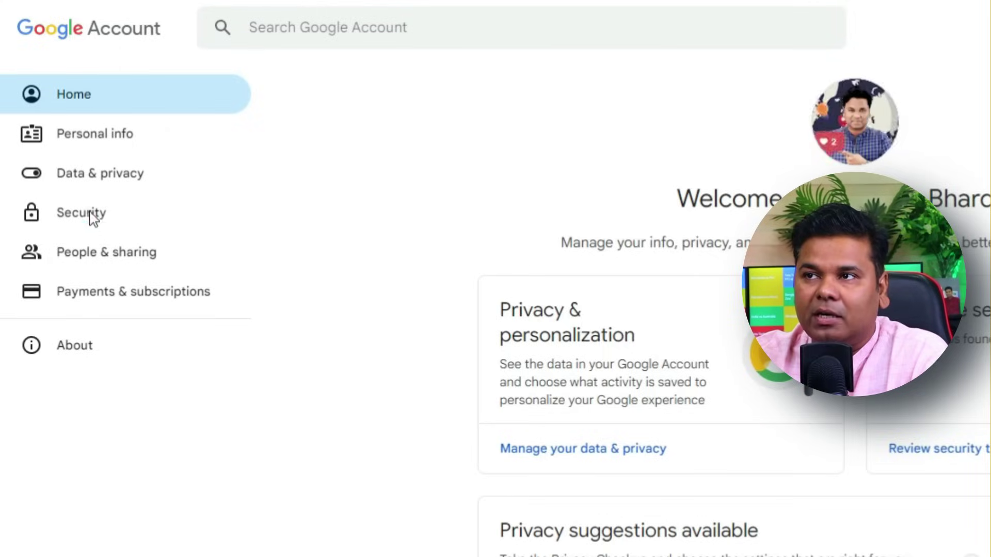
left_click(90, 213)
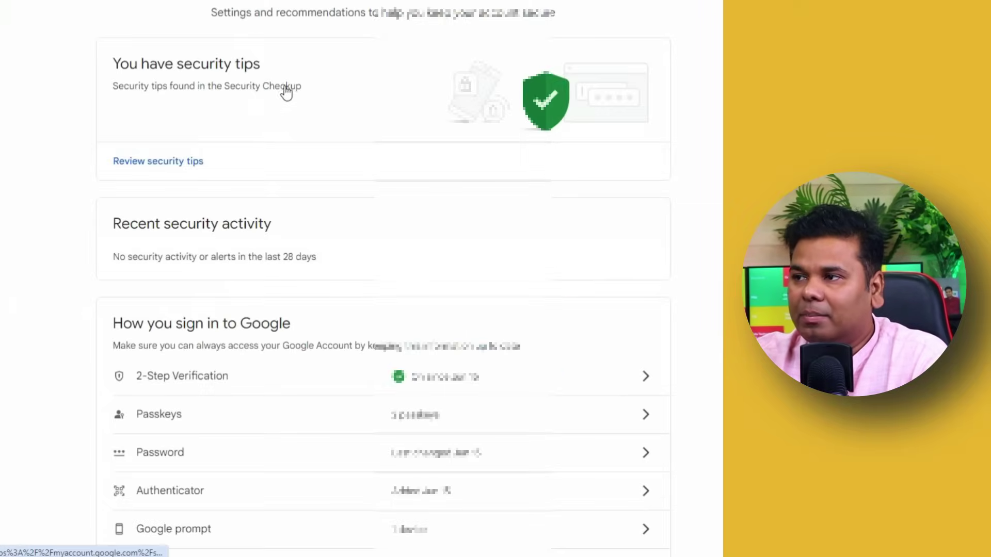
scroll(297, 120, "down", 5)
scroll(299, 119, "up", 3)
scroll(299, 120, "up", 4)
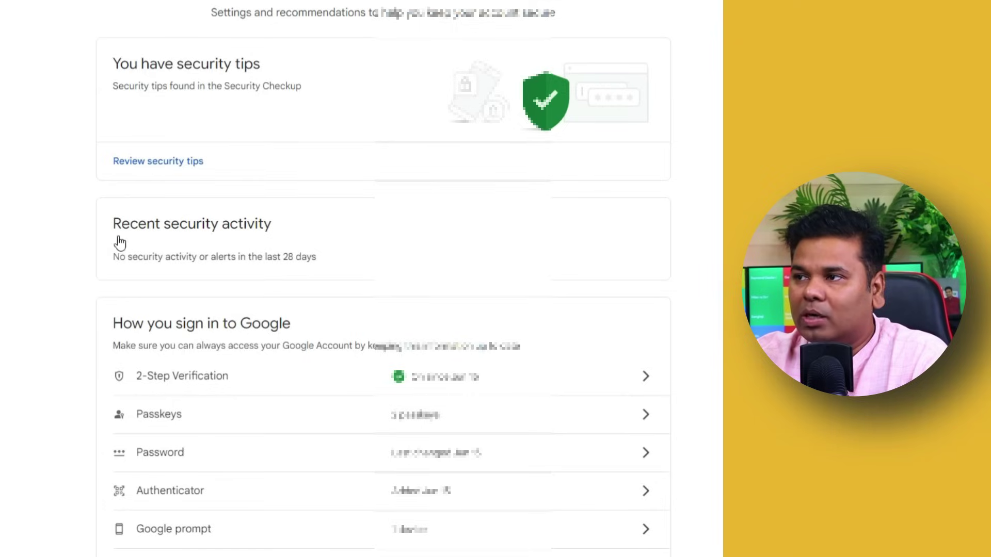
scroll(213, 272, "down", 2)
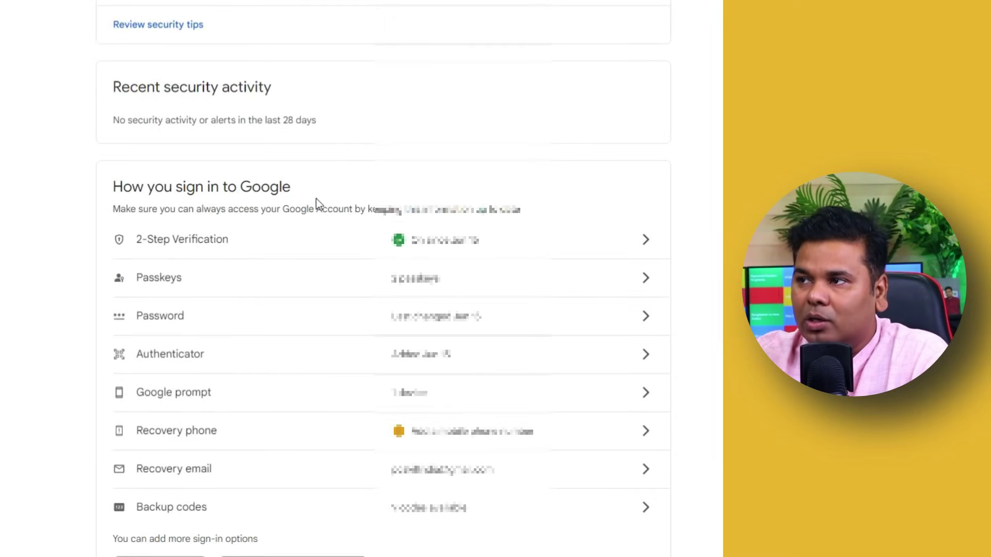
scroll(304, 186, "down", 3)
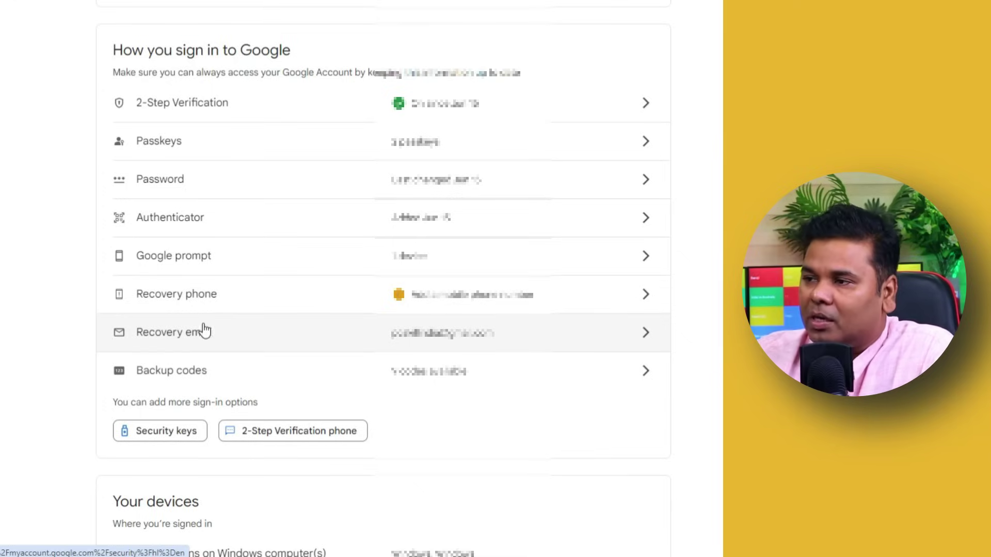
scroll(205, 331, "down", 15)
Step: Scroll down to the Your saved passwords card showing 30 passwords in Password Manager
scroll(205, 331, "down", 4)
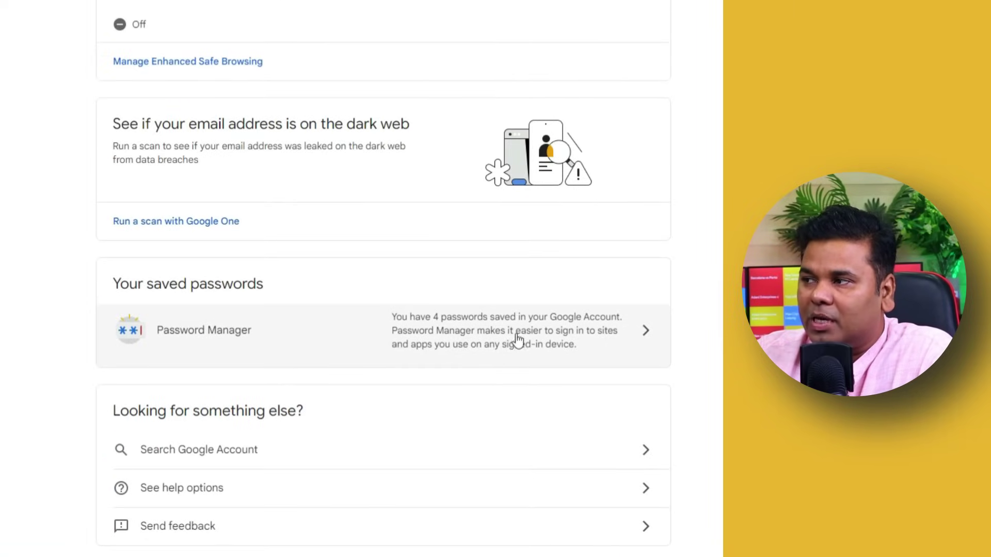
left_click(427, 356)
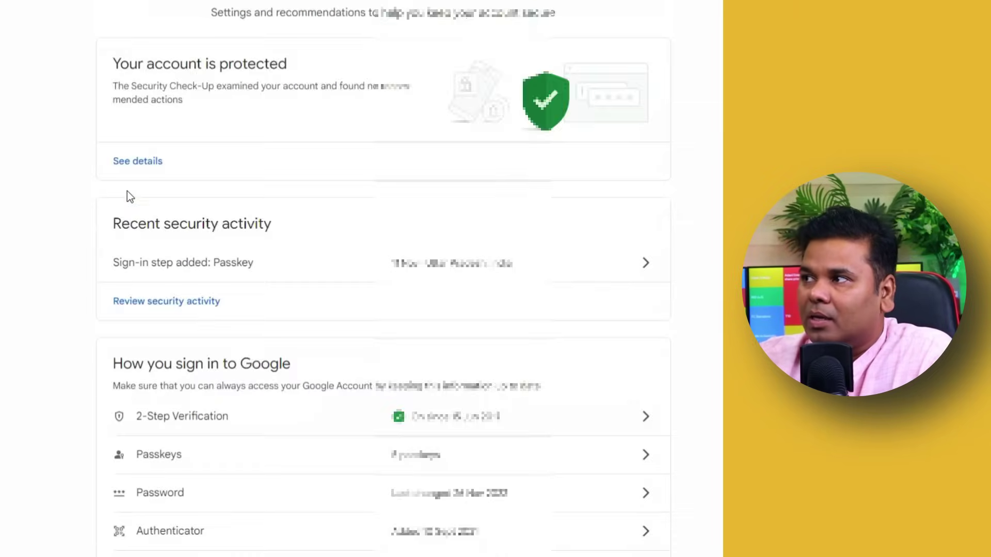
scroll(127, 192, "down", 20)
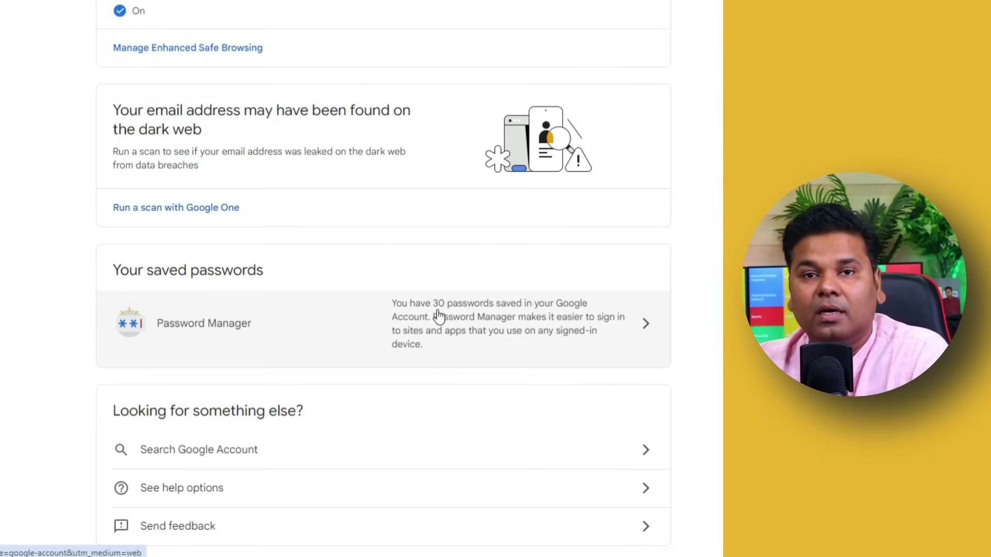
Step: Open Password Manager, browse the 30 saved sites such as amazon.com and Facebook, and open google.com
left_click(438, 316)
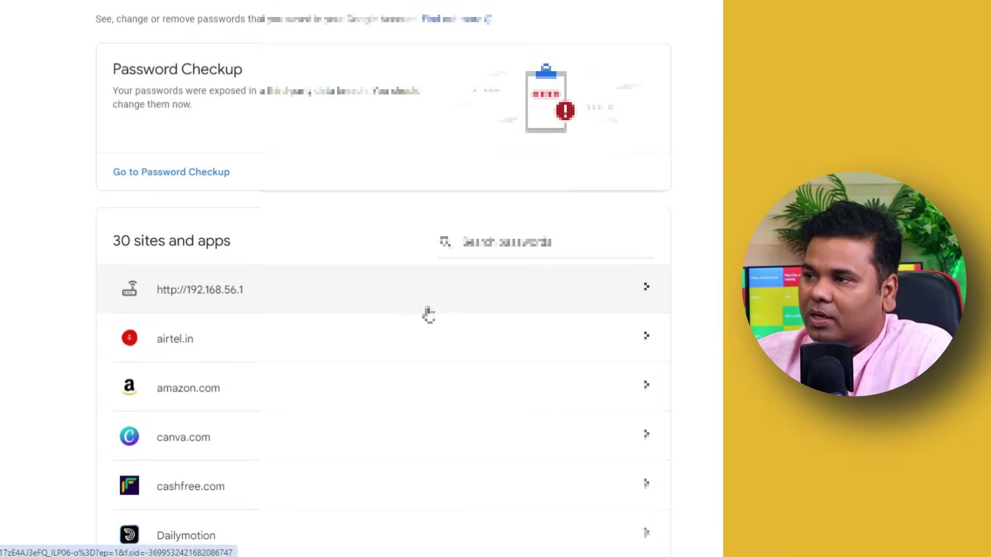
scroll(429, 315, "down", 6)
scroll(429, 315, "up", 4)
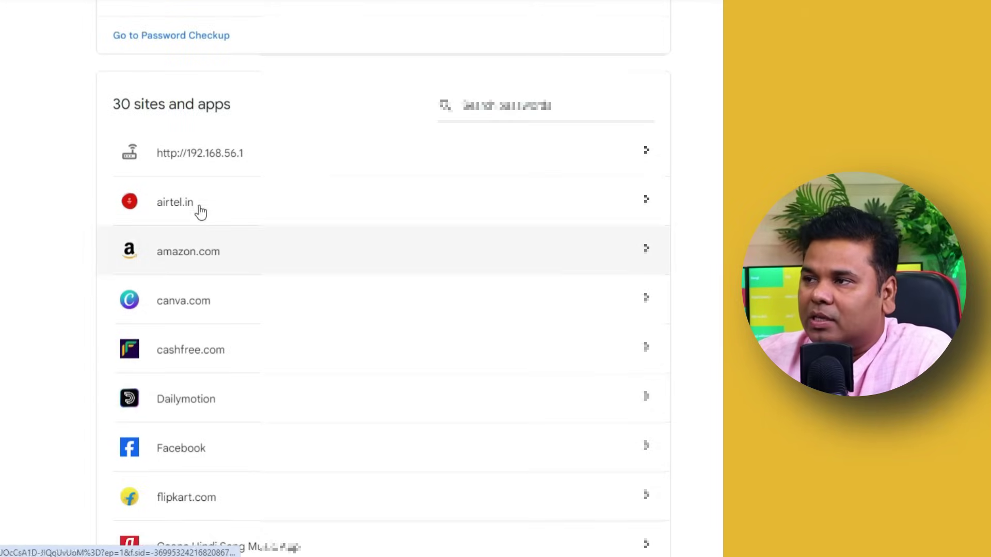
scroll(206, 212, "down", 4)
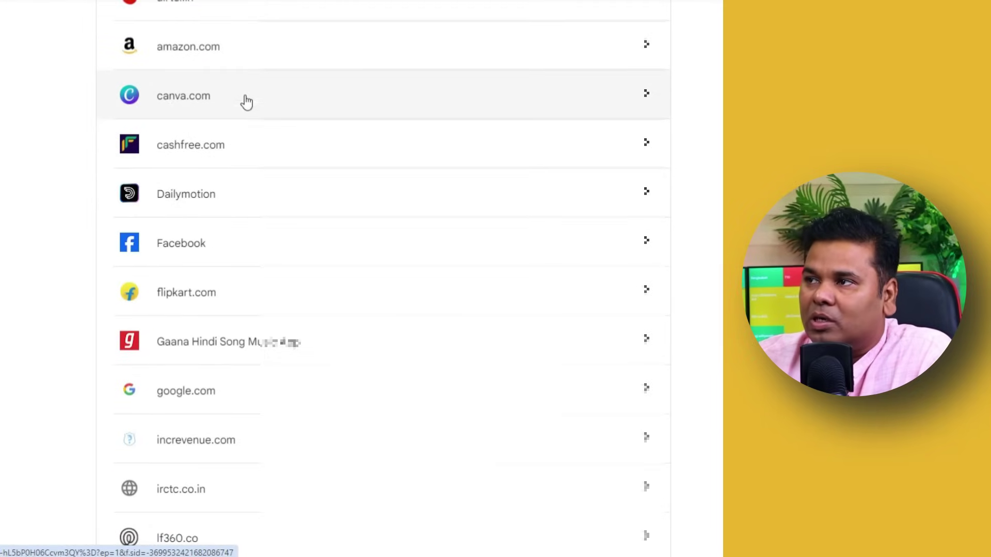
left_click(267, 211)
scroll(263, 213, "down", 1)
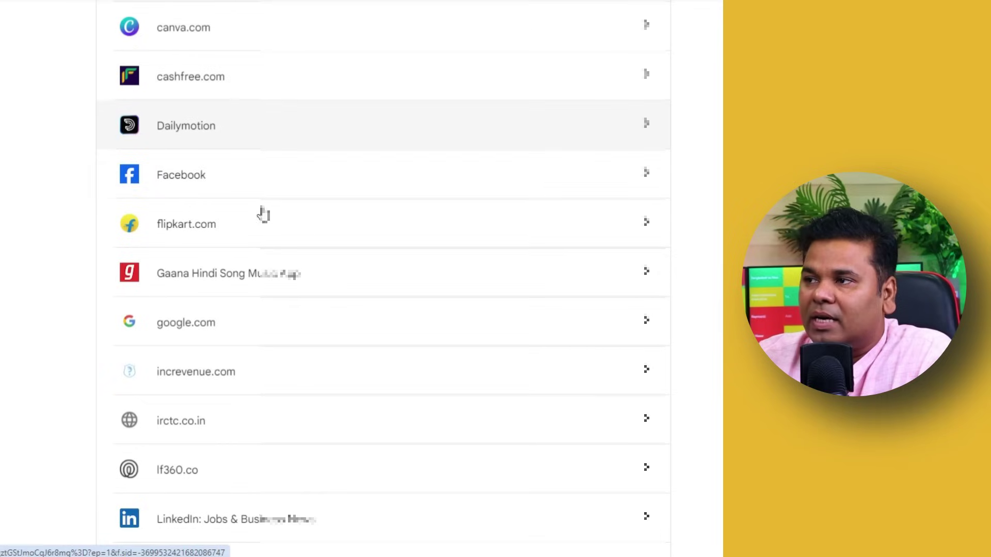
scroll(251, 248, "down", 1)
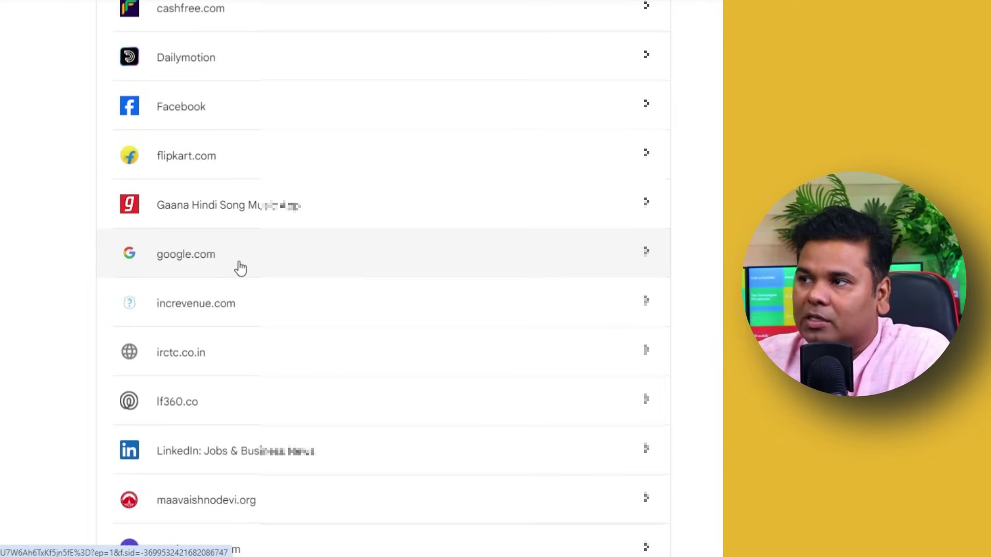
left_click(238, 262)
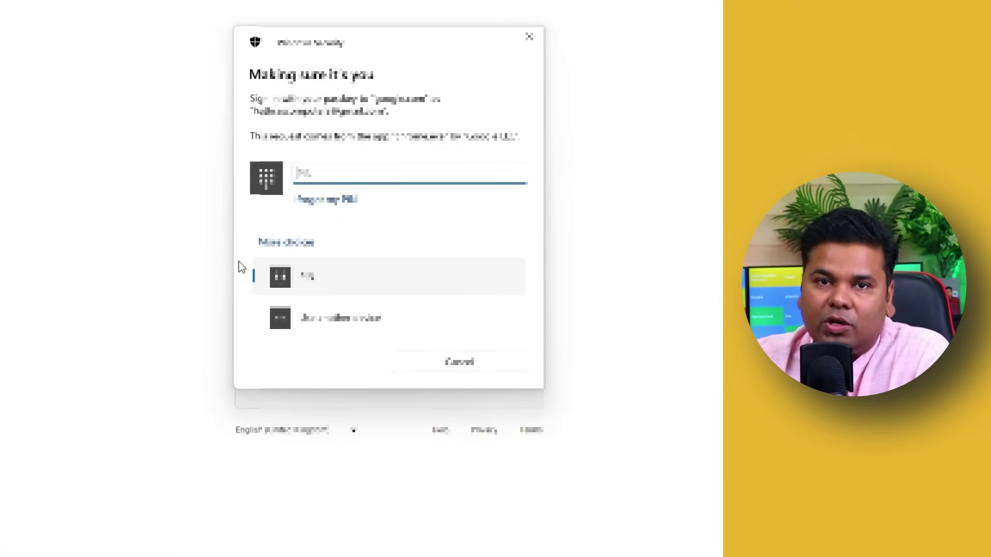
Step: Unlock the google.com entry with the device PIN, then view the udemy.com entry and return to Security
type("••••••")
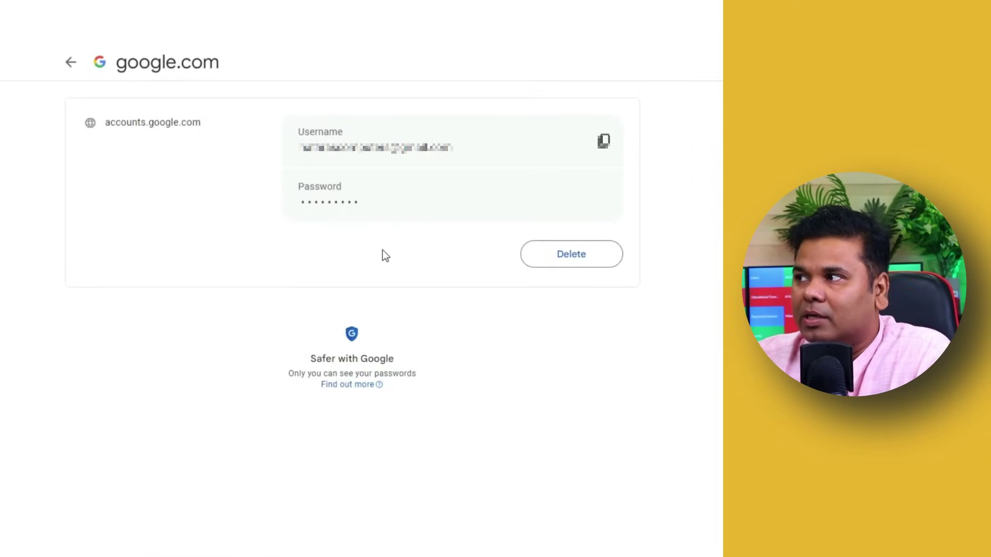
left_click(69, 62)
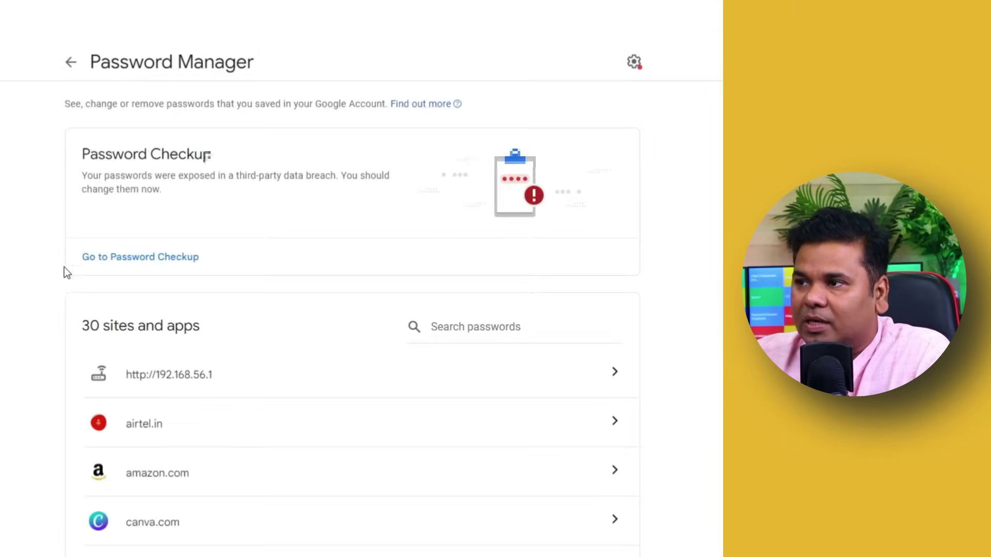
scroll(64, 267, "down", 5)
scroll(56, 318, "down", 3)
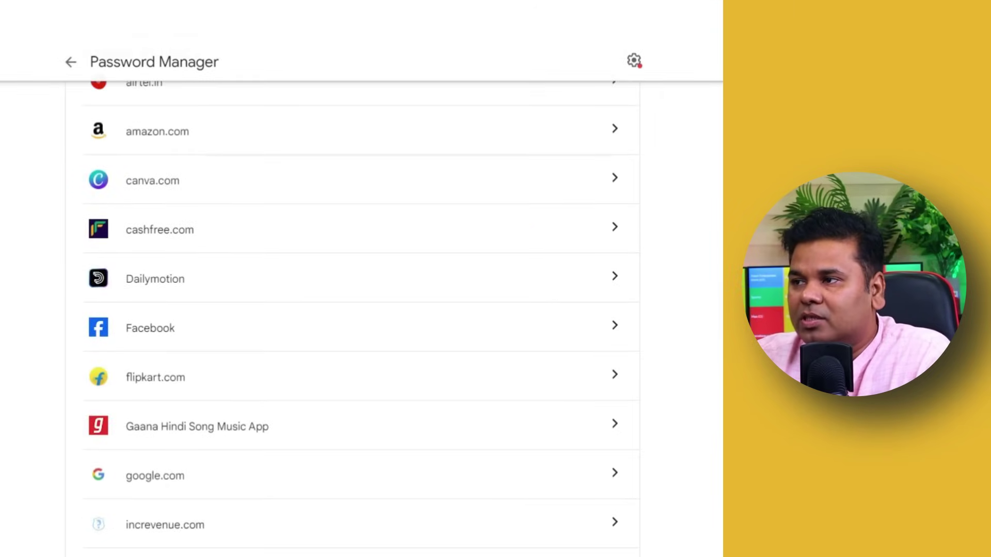
scroll(362, 320, "down", 8)
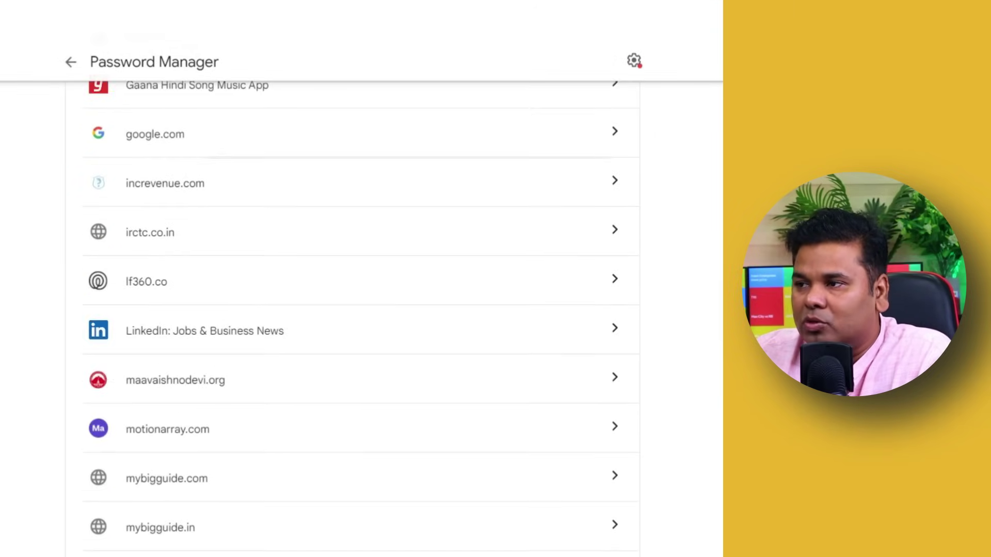
scroll(361, 320, "down", 5)
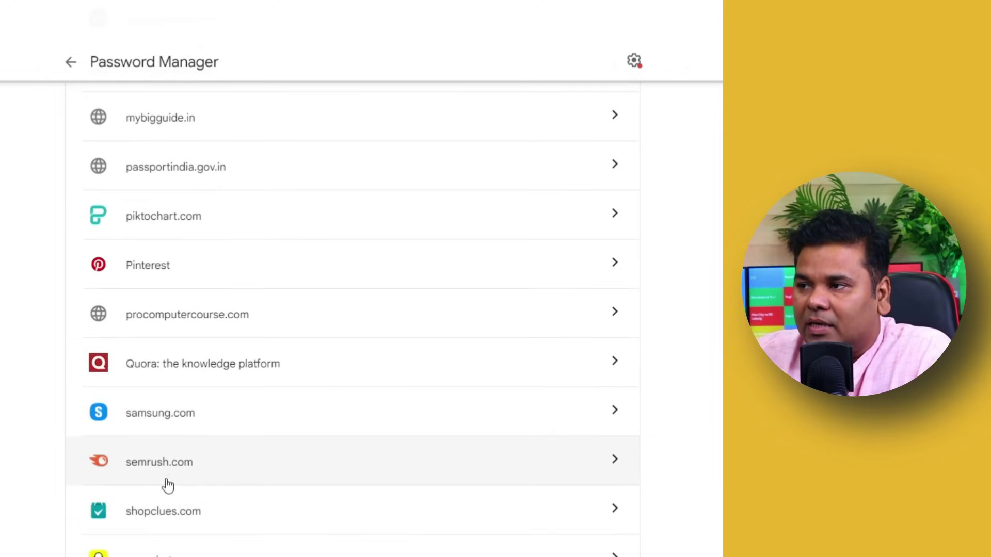
scroll(192, 432, "down", 4)
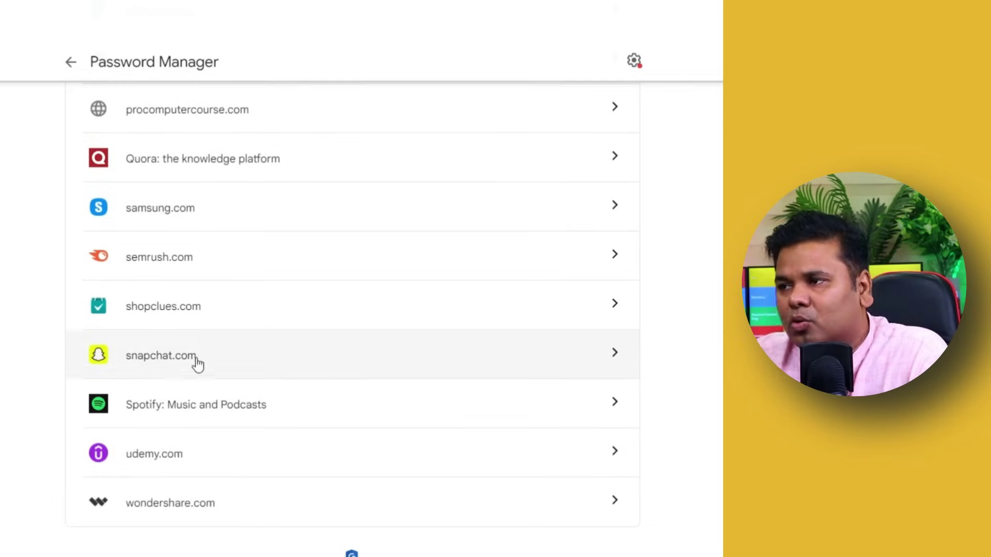
left_click(246, 462)
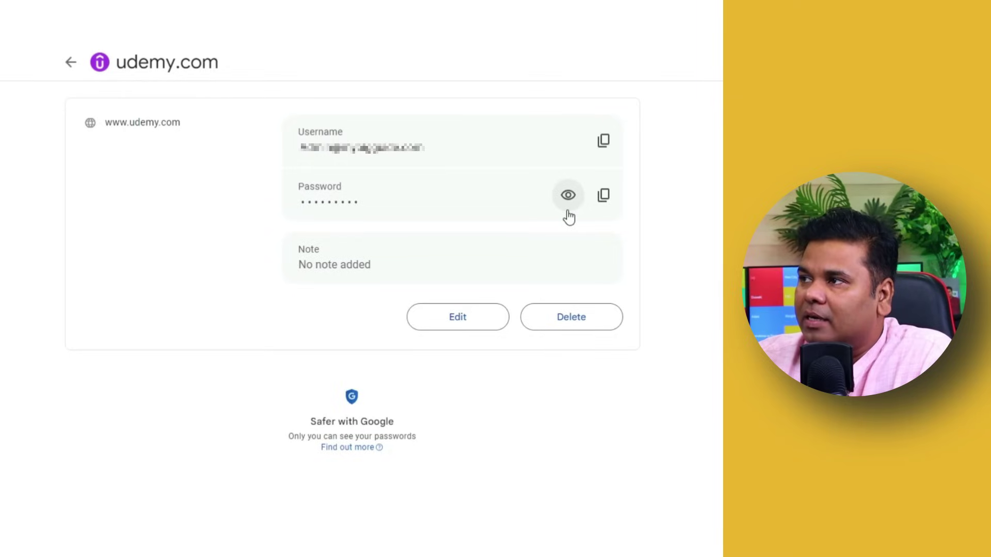
left_click(69, 63)
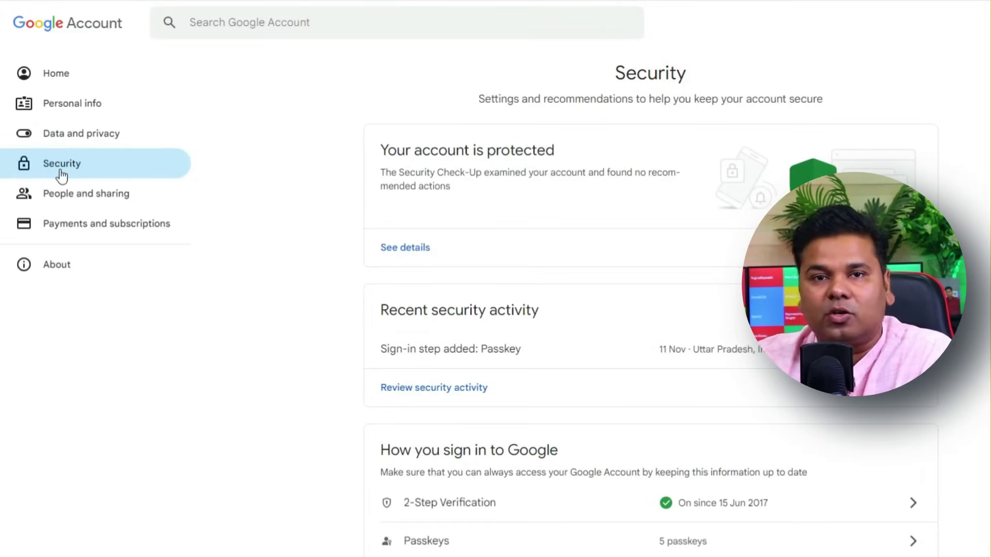
Step: Open the Password setting under How you sign in to Google, prompting the Windows Security PIN check
scroll(329, 175, "down", 6)
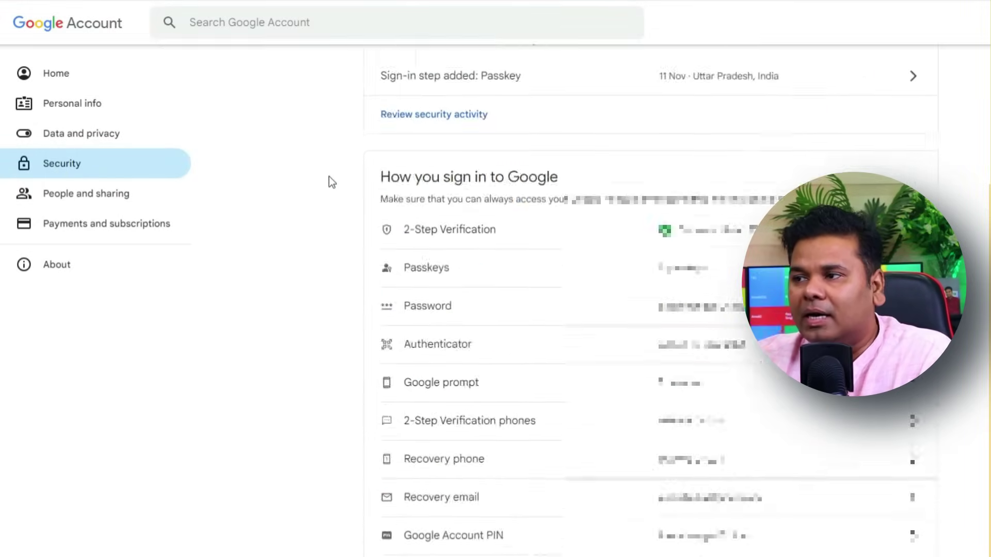
scroll(330, 175, "up", 1)
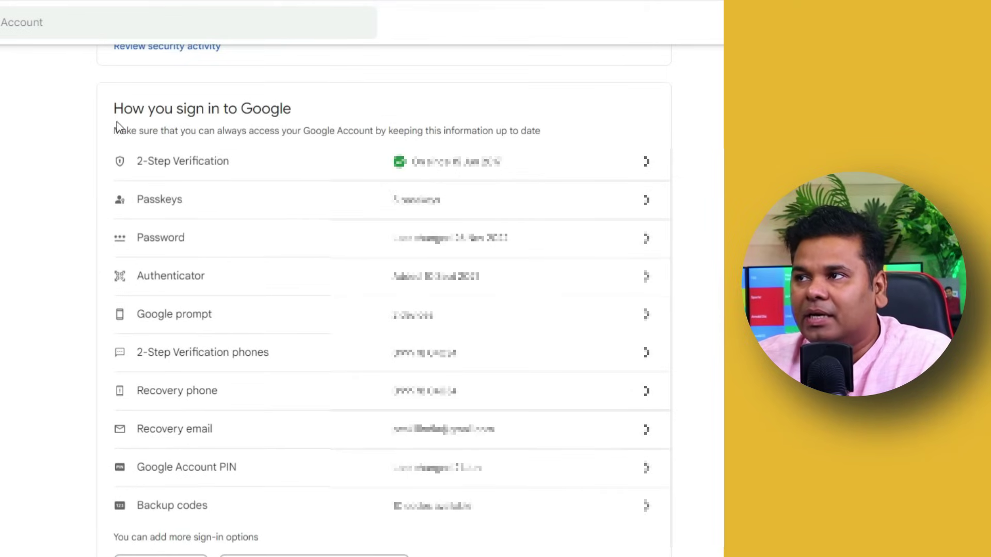
left_click_drag(114, 109, 346, 111)
left_click(345, 109)
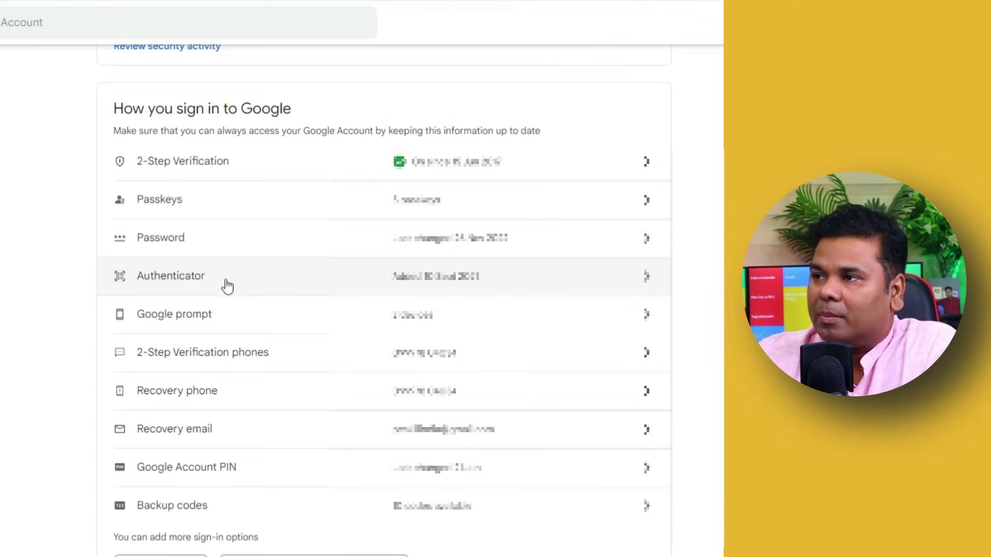
left_click(271, 240)
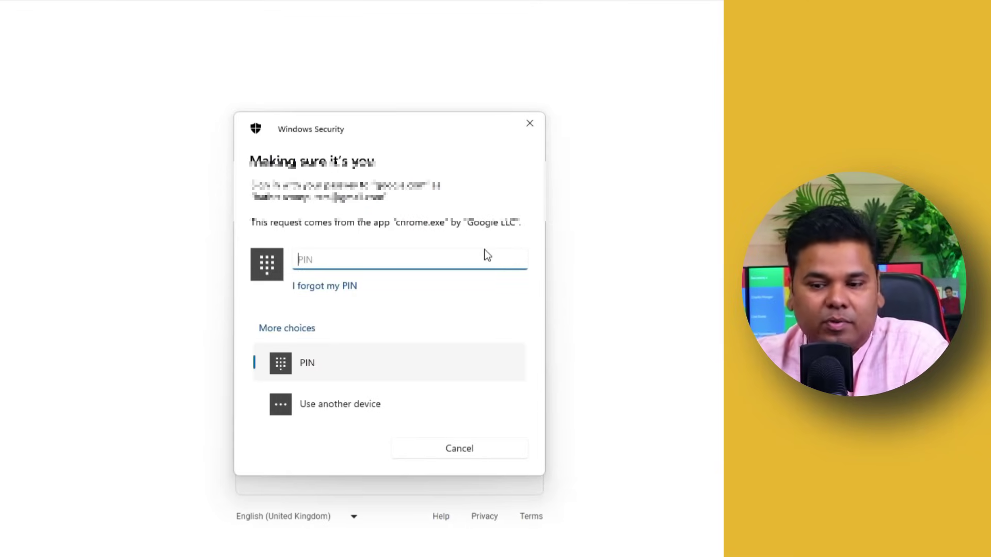
Step: Enter the device PIN to reach the New password and Confirm new password form
type("******")
key("Return")
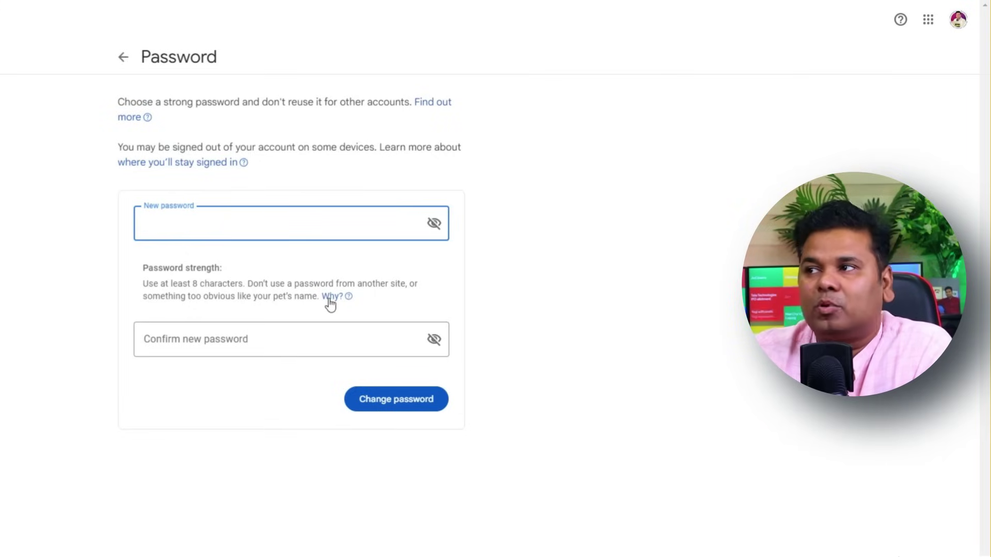
left_click(329, 299)
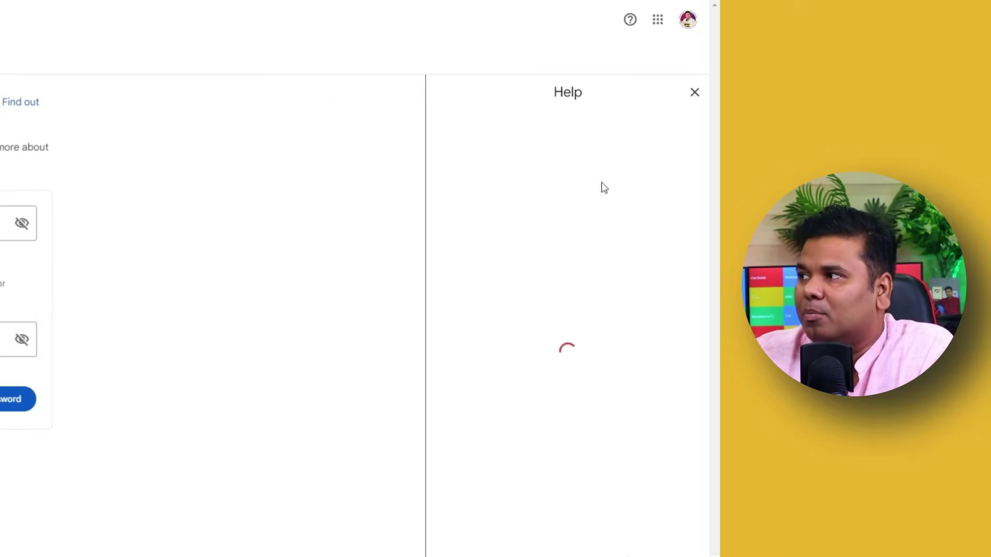
scroll(608, 205, "down", 3)
scroll(626, 283, "up", 3)
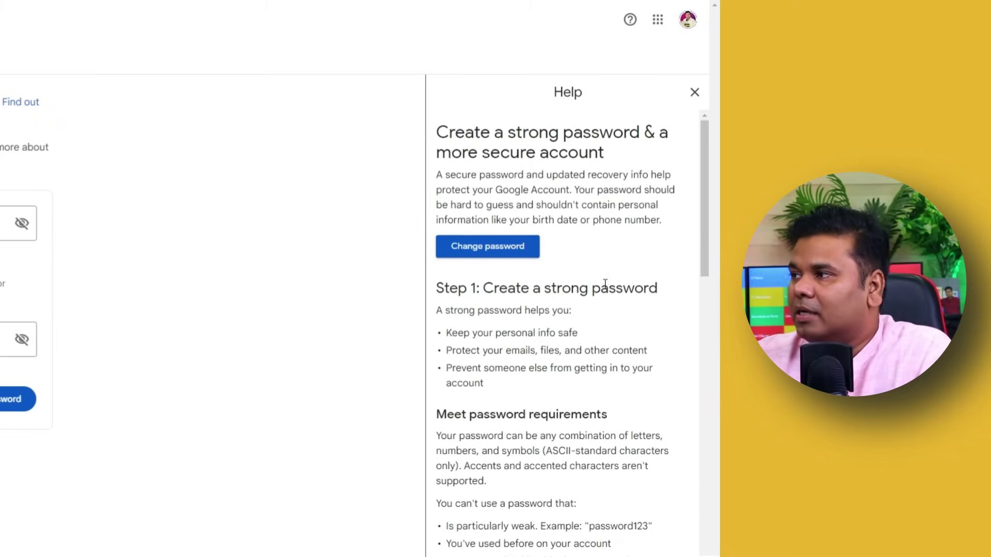
left_click(695, 92)
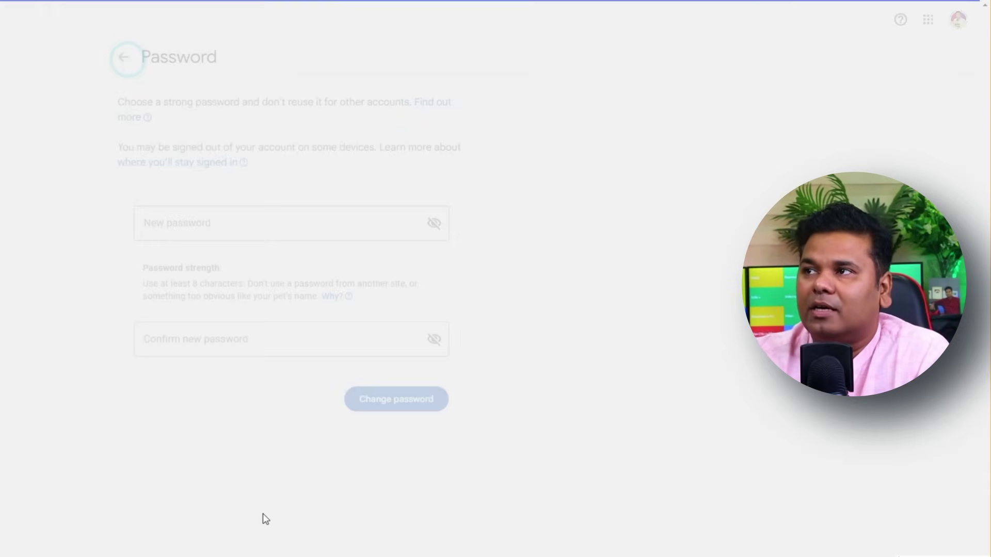
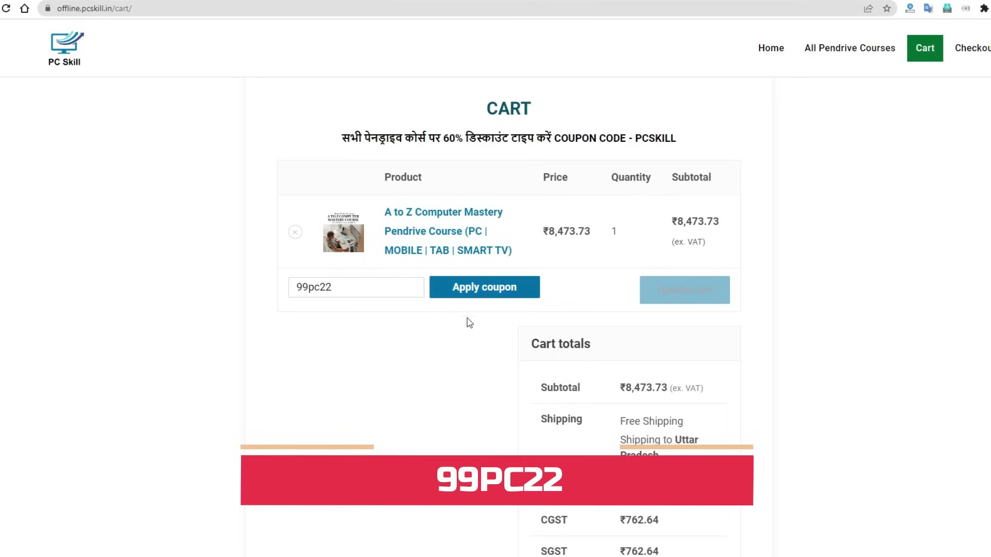
left_click(475, 288)
scroll(896, 389, "down", 5)
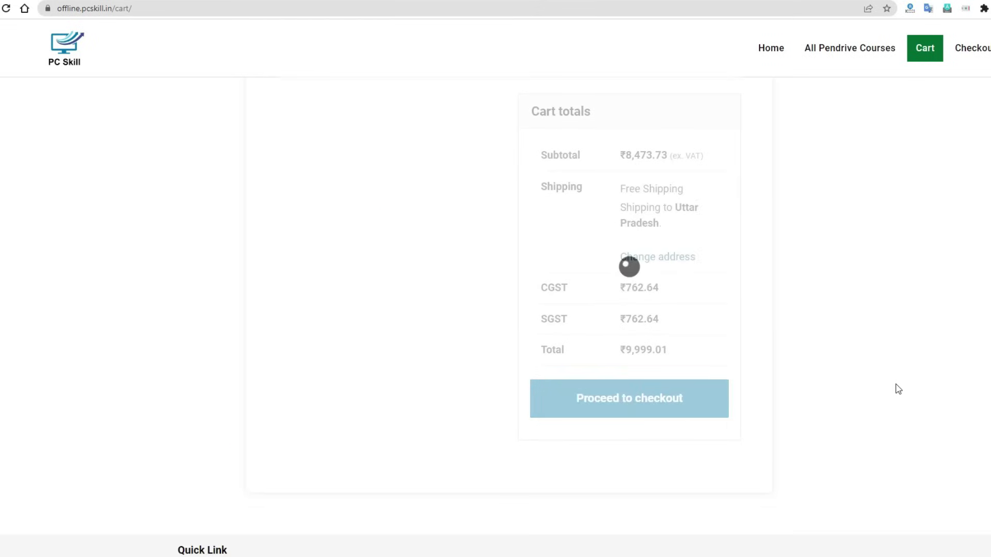
scroll(898, 390, "down", 3)
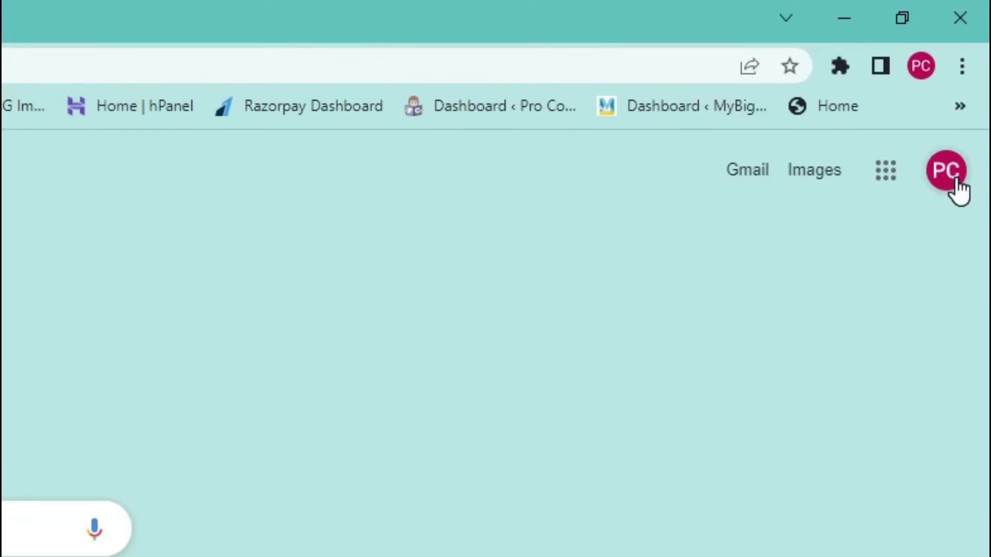
Step: Go from the avatar menu to Google Account Security and open 2-Step Verification
left_click(959, 189)
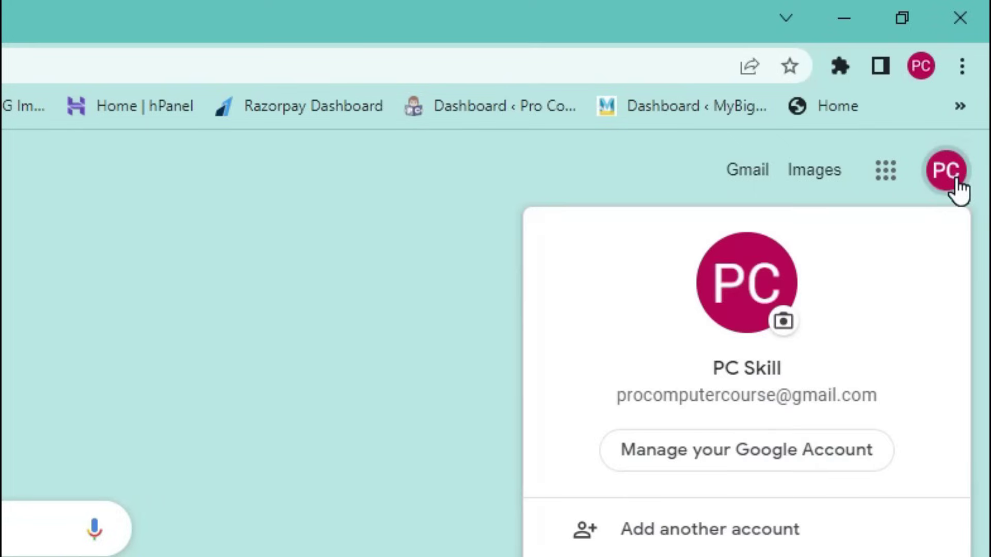
left_click(763, 462)
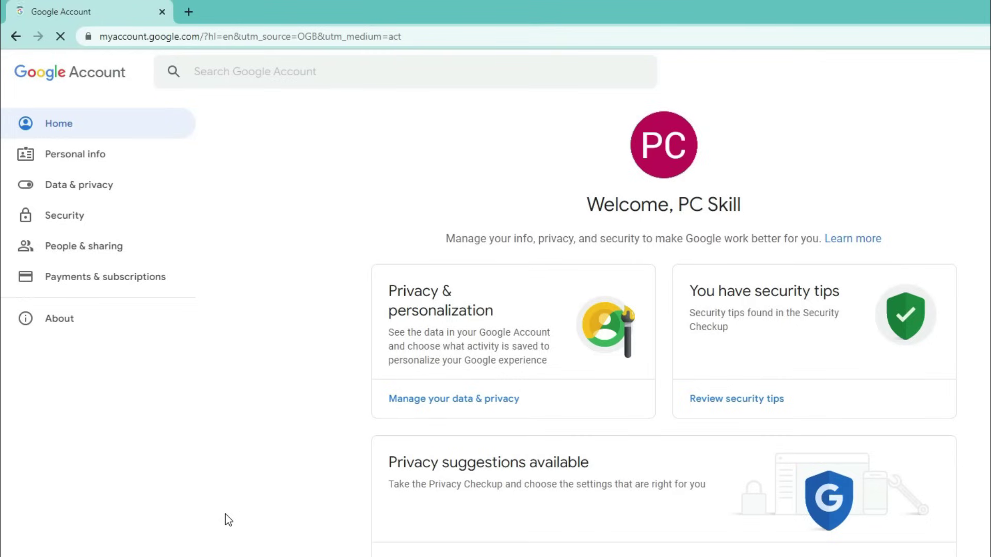
left_click(55, 218)
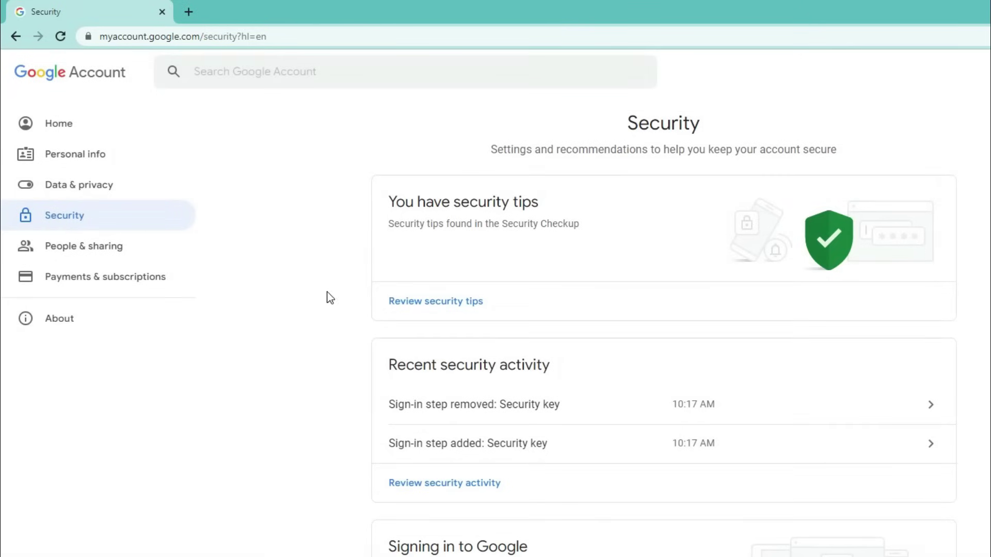
scroll(330, 299, "down", 5)
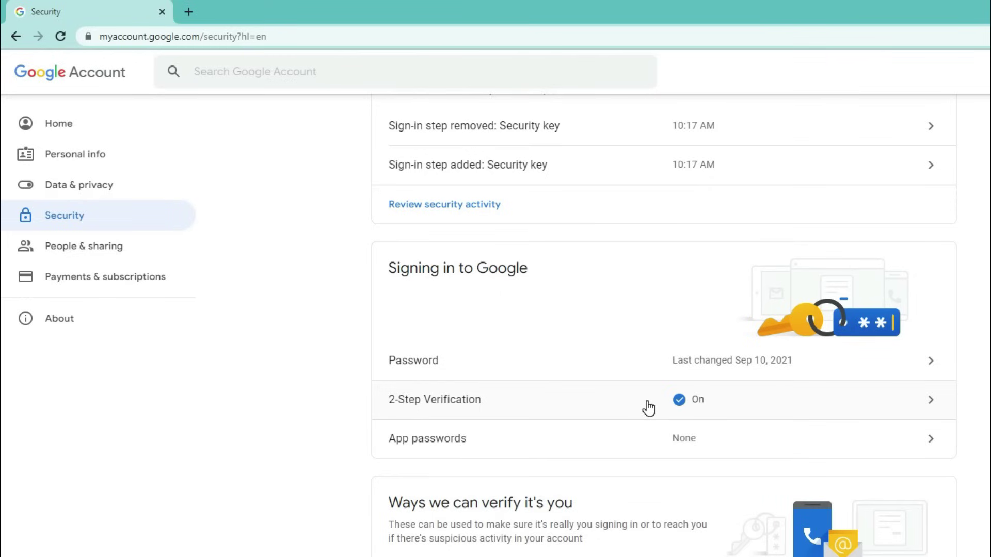
left_click(648, 408)
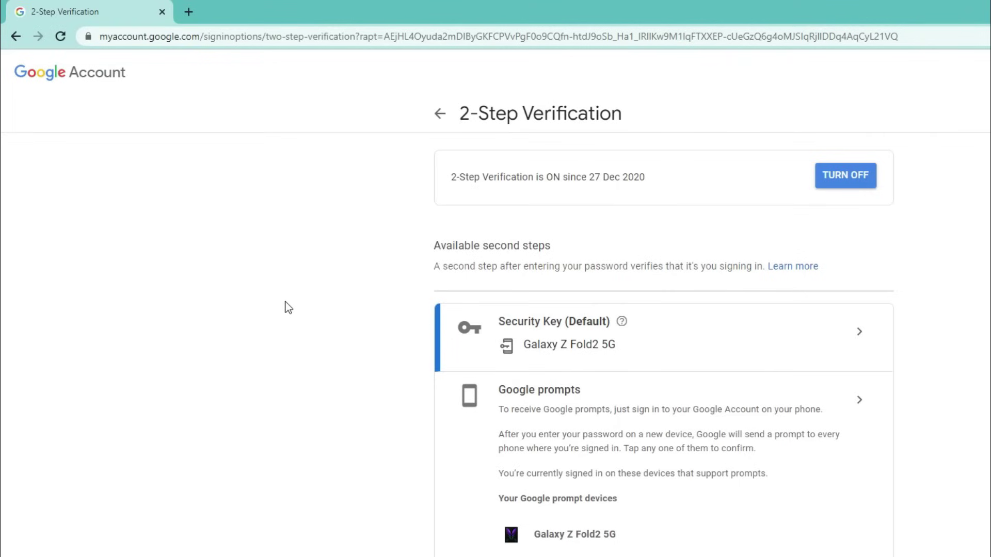
Step: Open the Security Key (Default) entry on the 2-Step Verification page
scroll(288, 333, "down", 1)
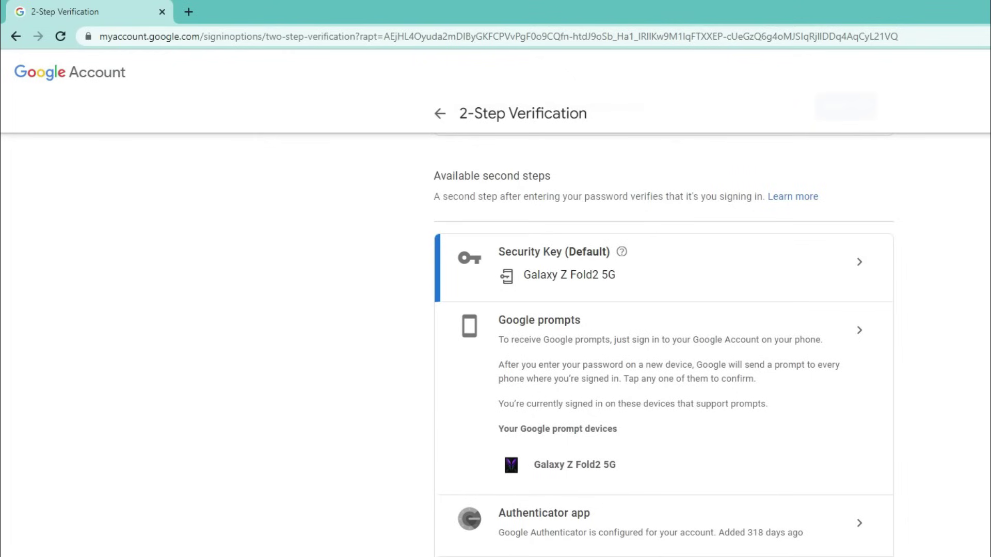
scroll(748, 451, "up", 1)
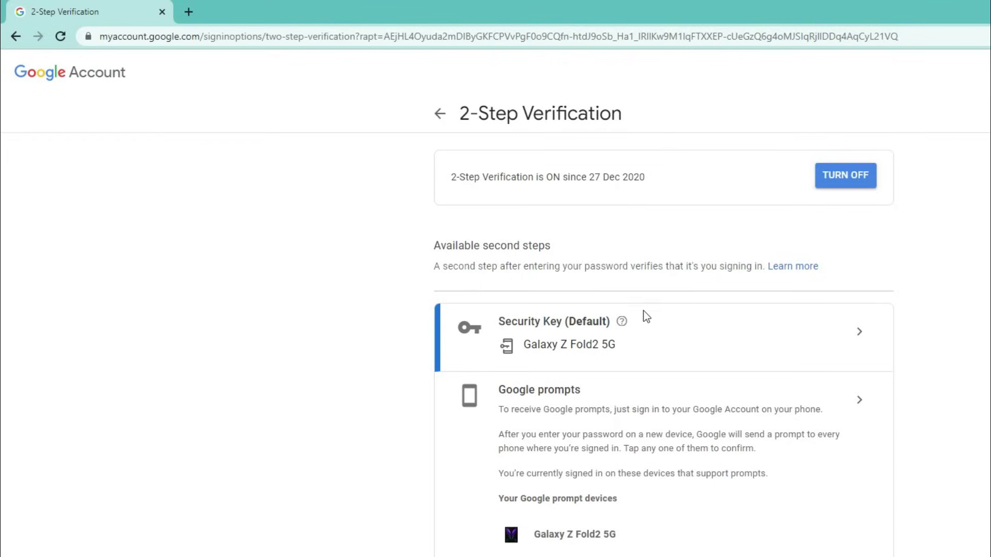
left_click(856, 337)
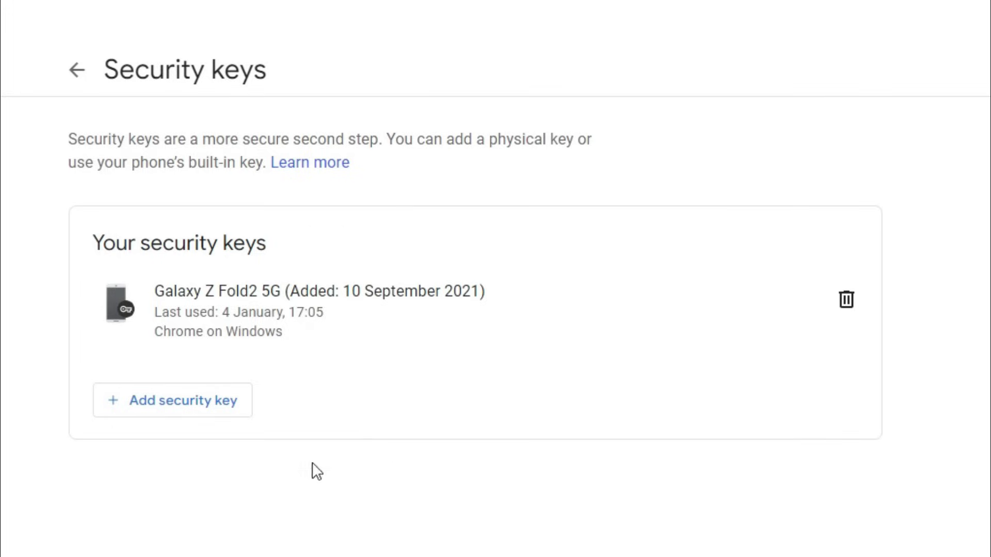
Step: Start adding a USB security key and approve both Windows Security prompts
left_click(177, 408)
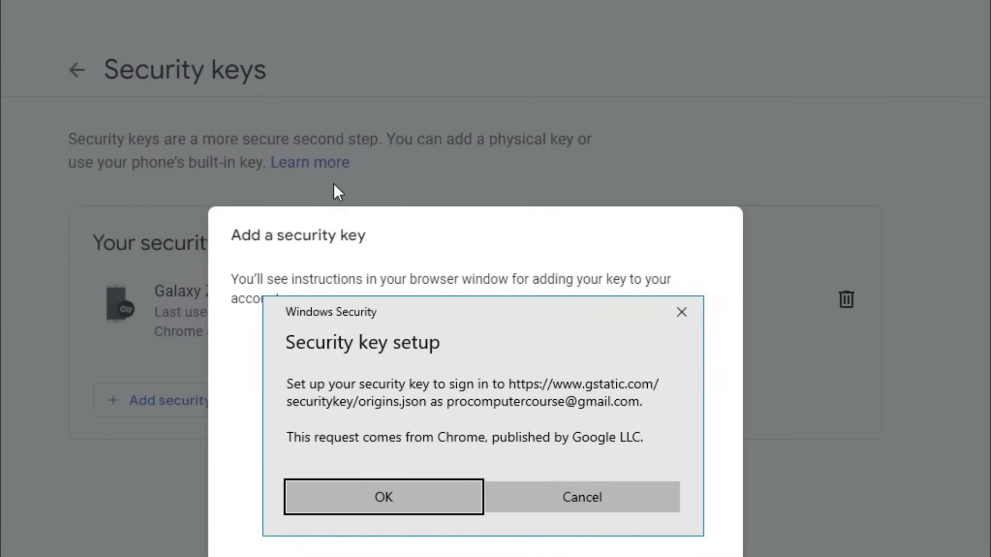
left_click(379, 490)
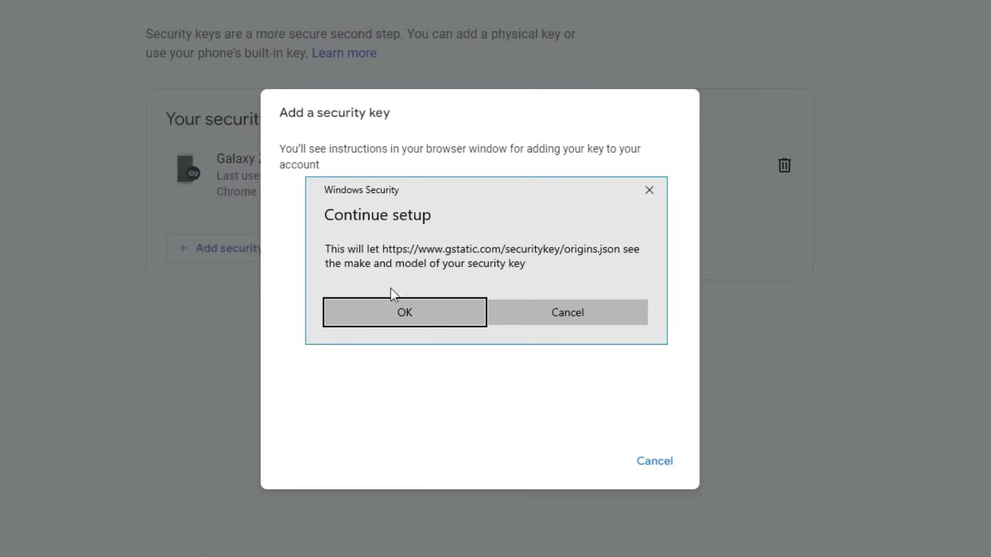
left_click(399, 316)
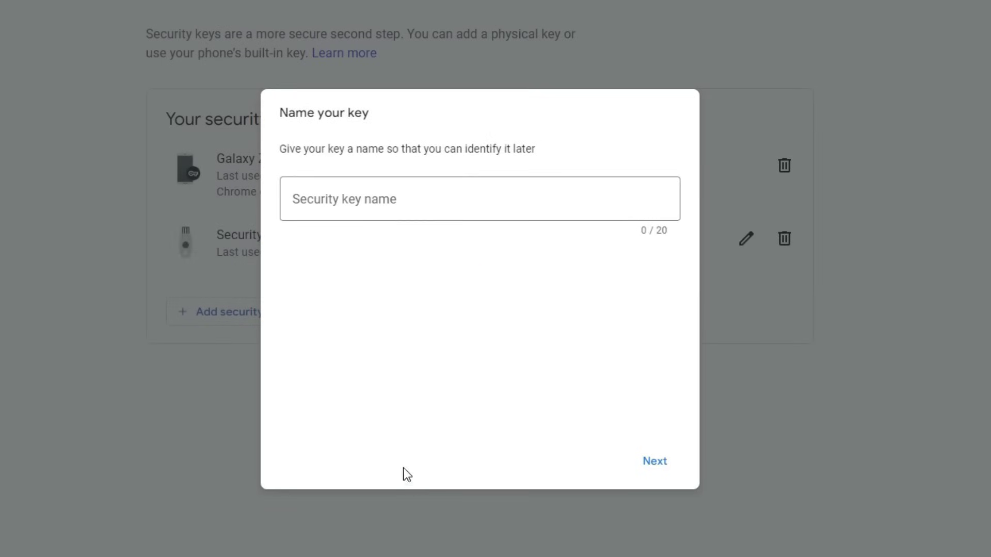
Step: Give the new USB security key a name and close the confirmation dialogs
left_click(414, 206)
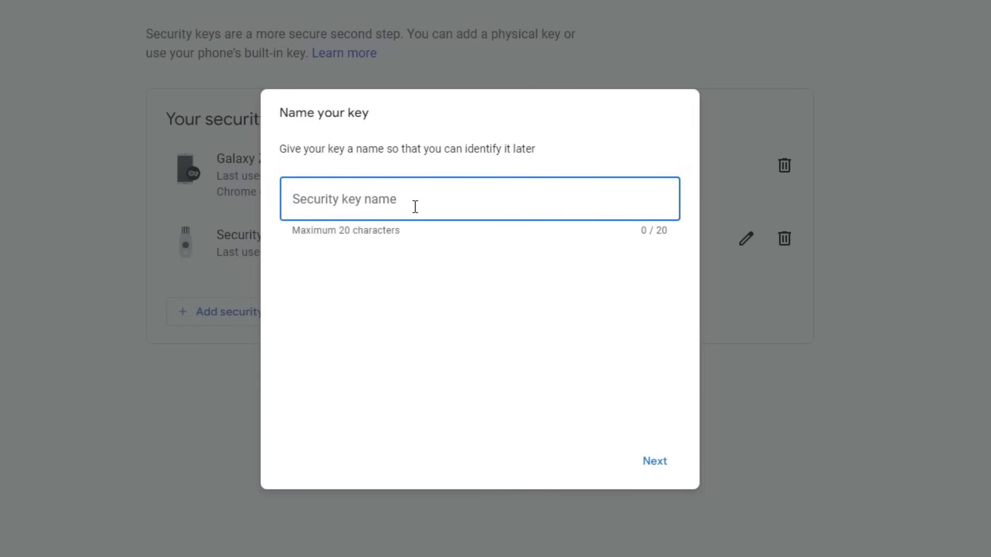
type("Abhimanyu")
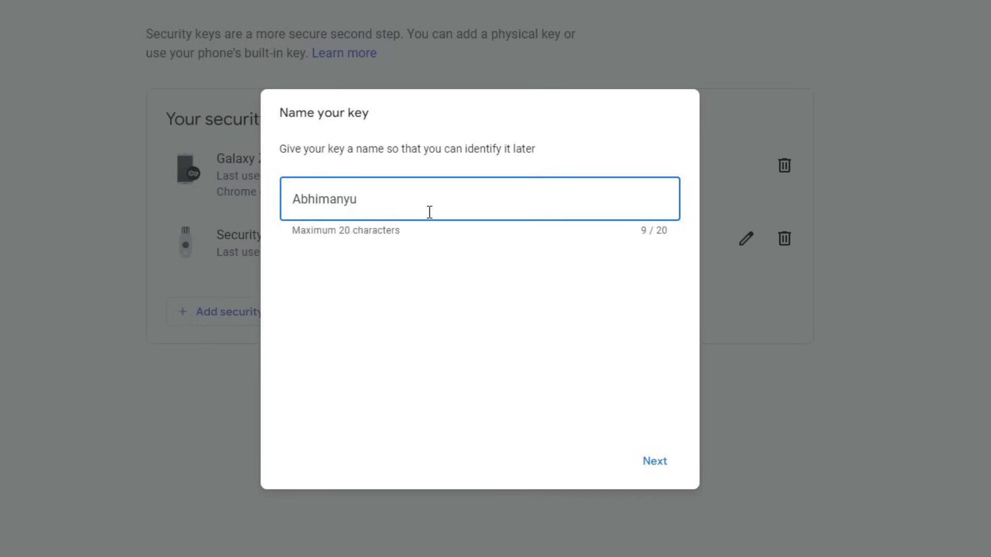
left_click(659, 471)
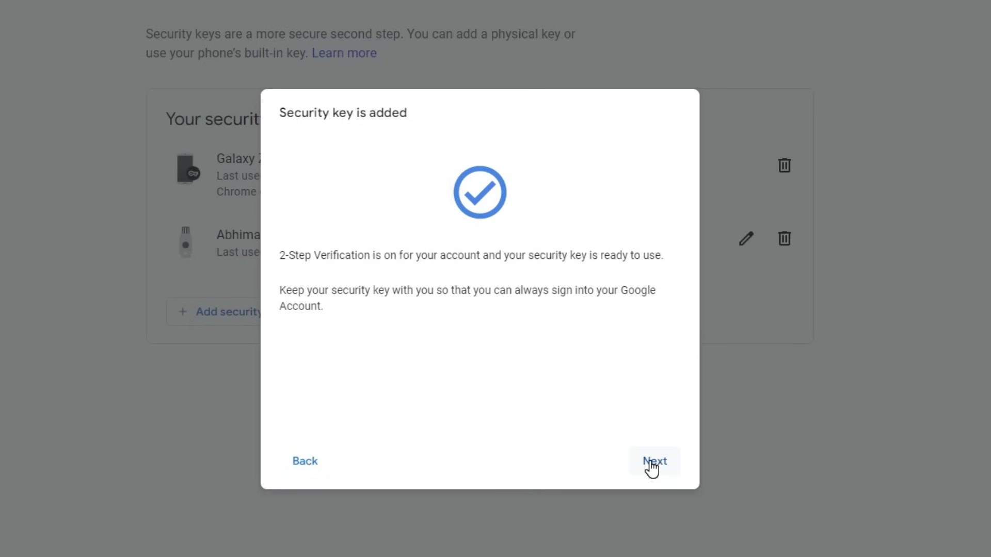
left_click(652, 467)
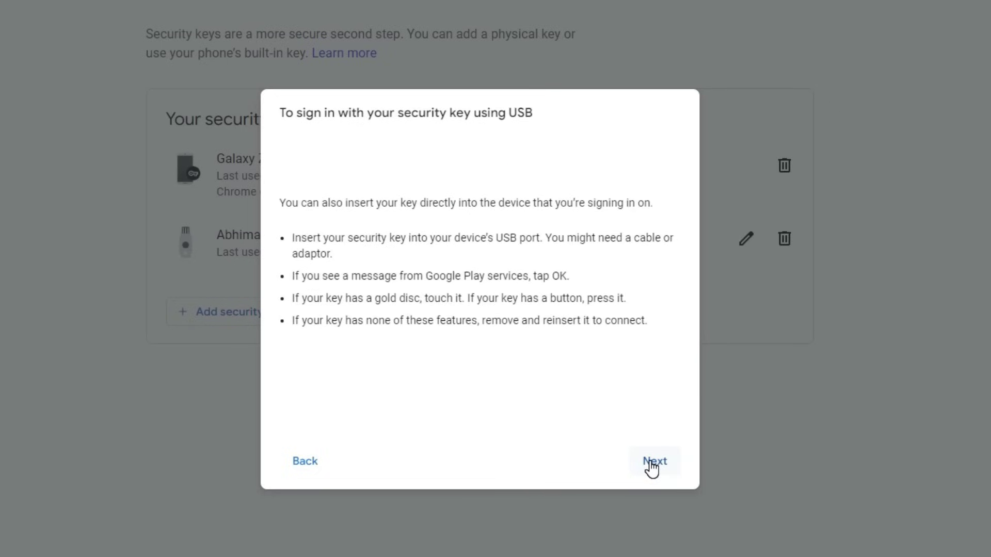
left_click(653, 465)
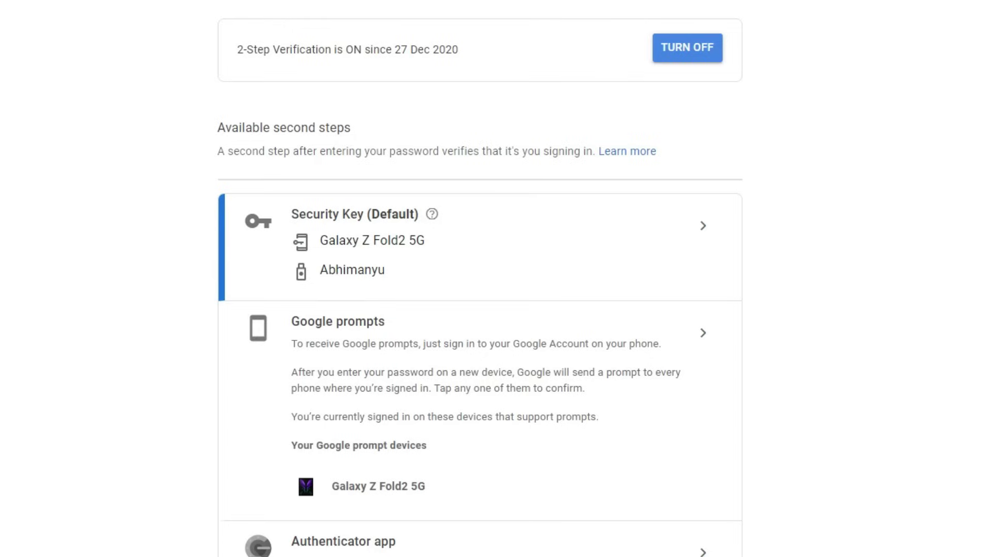
Step: Sign out of all accounts and pick the PC Skill account to sign back in
left_click(940, 126)
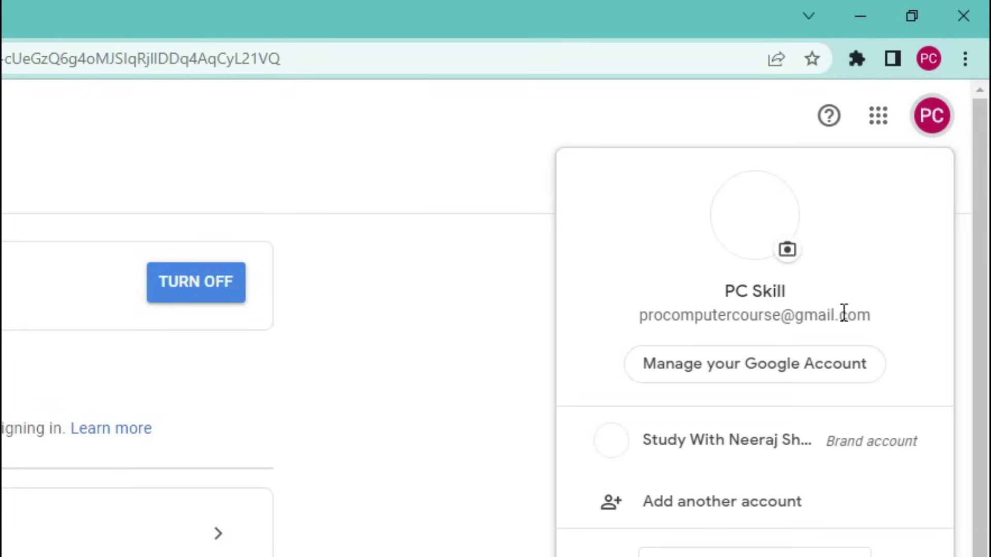
left_click(780, 453)
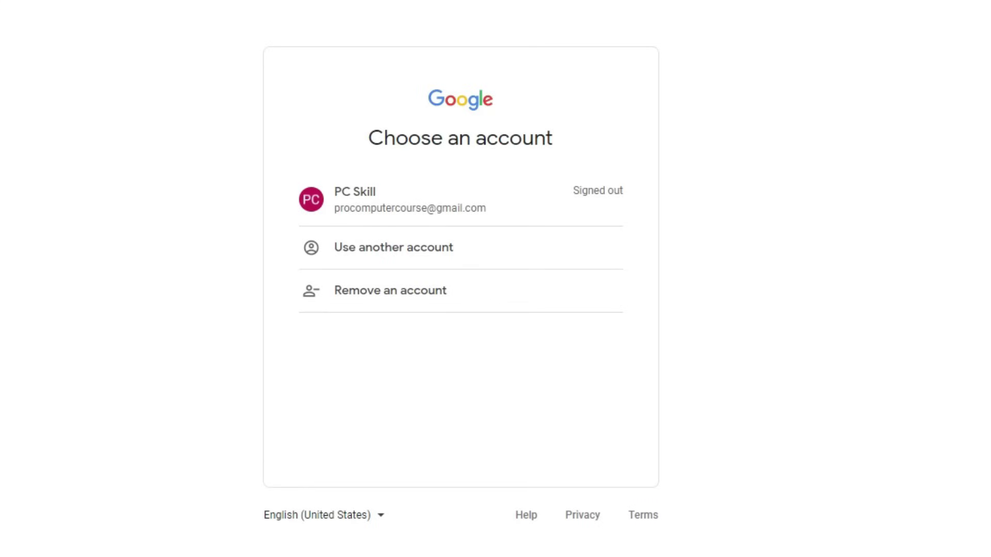
left_click(402, 206)
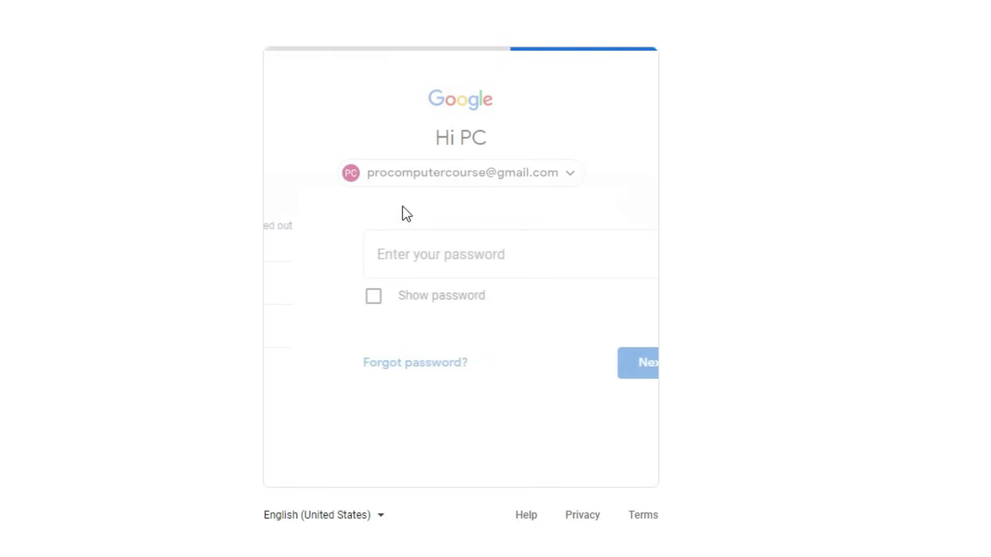
Step: Enter the password and complete 2-Step Verification with the USB security key
left_click(392, 258)
left_click(93, 277)
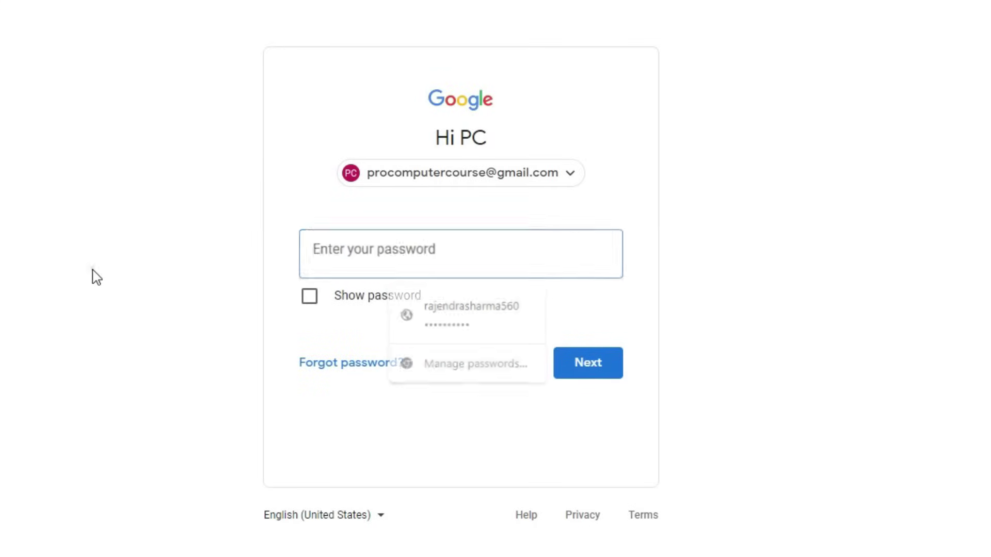
left_click(600, 375)
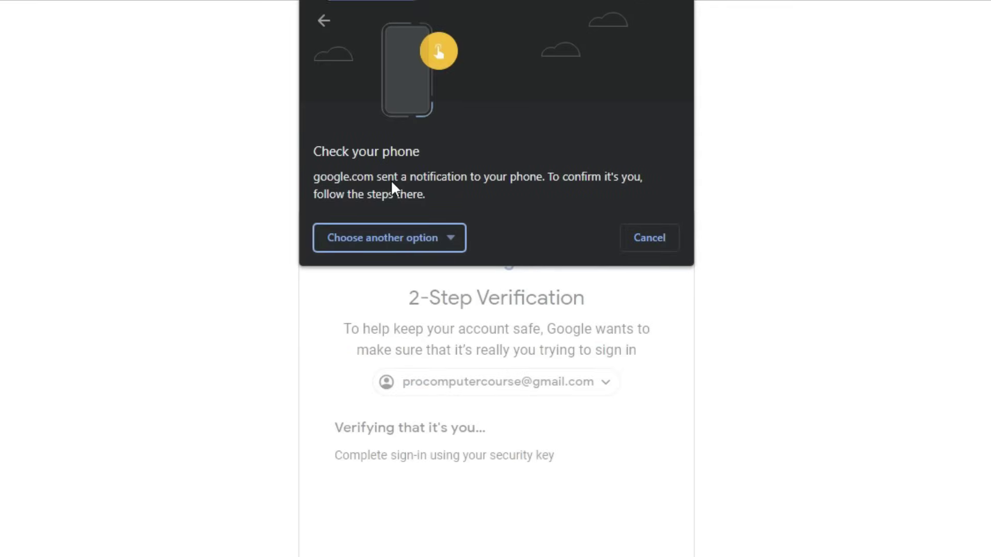
left_click(447, 240)
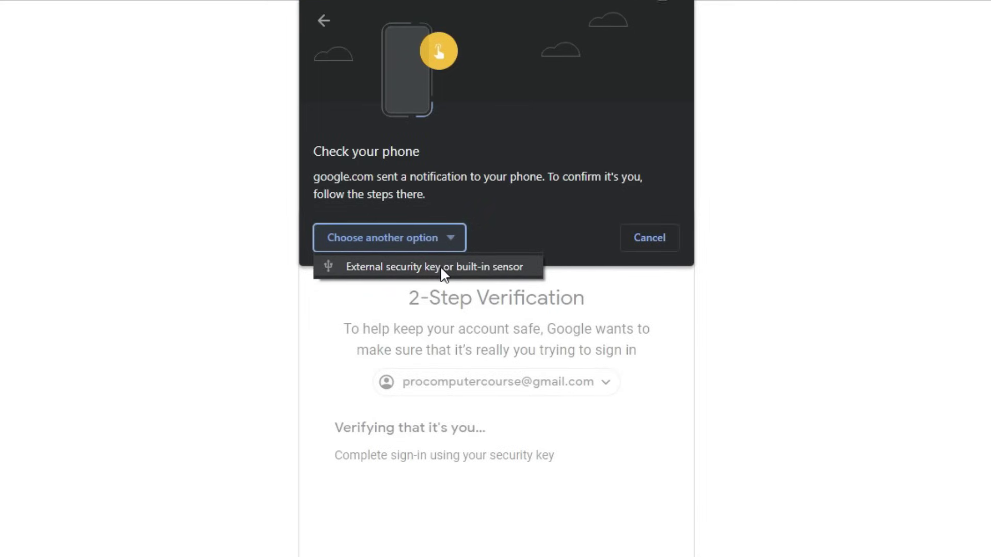
left_click(394, 267)
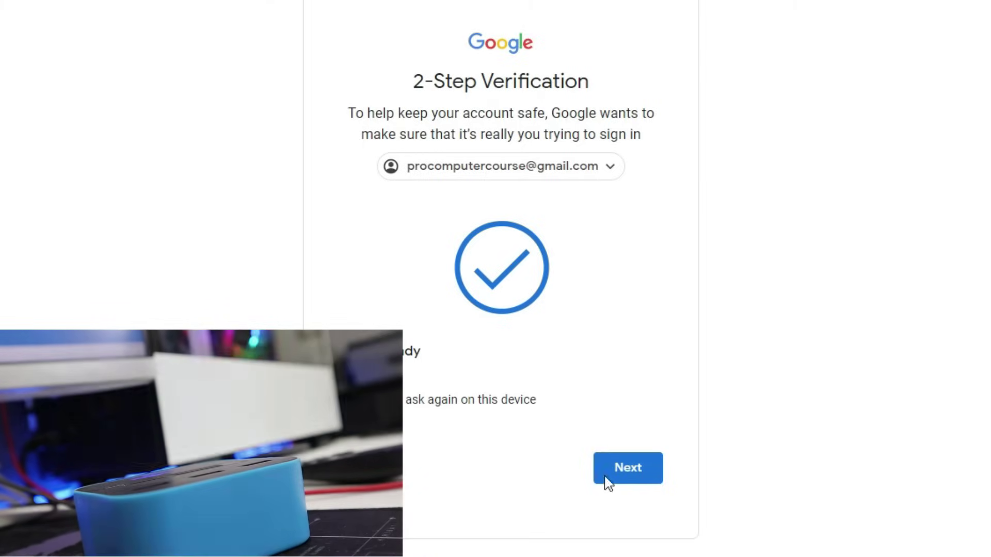
left_click(619, 478)
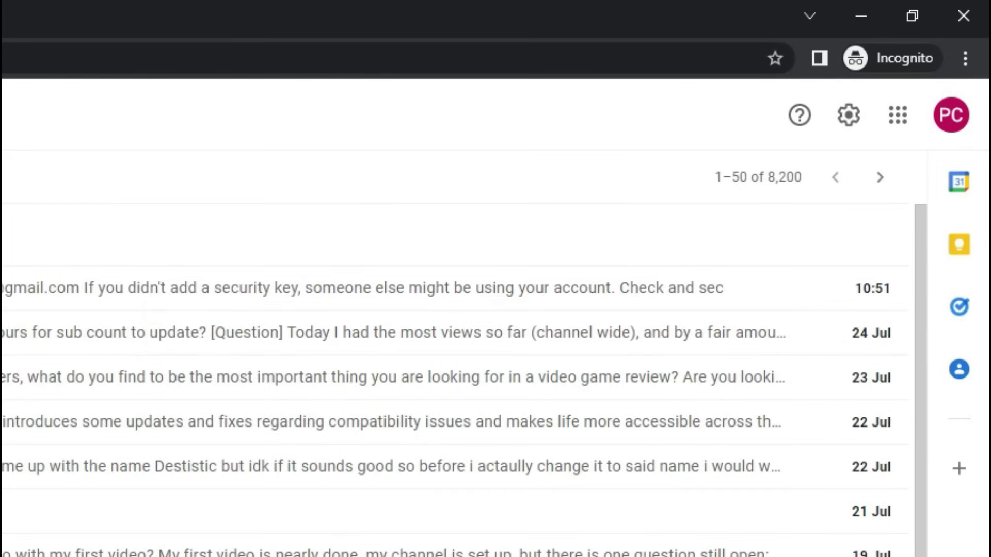
Step: Go to the Google Account Security page and scroll to Signing in to Google
left_click(944, 129)
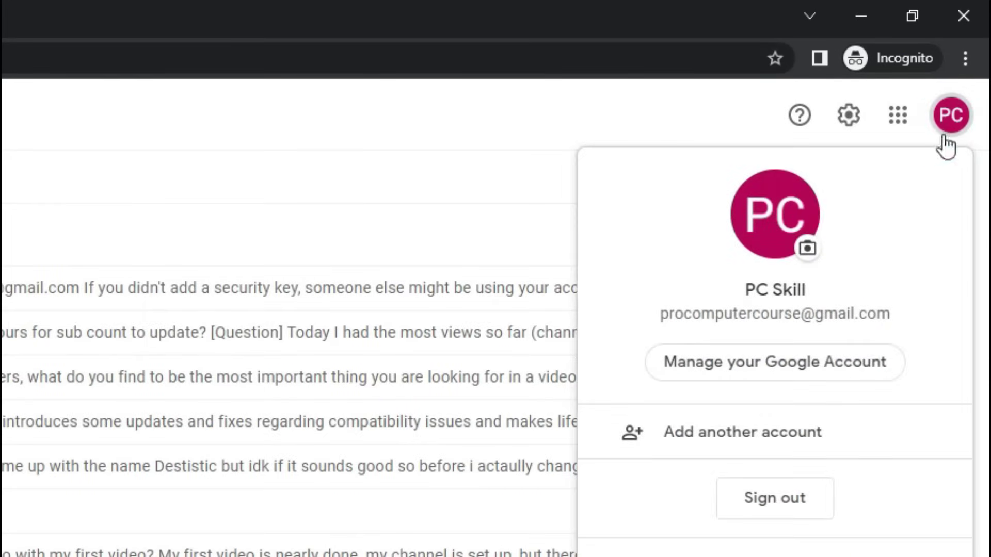
left_click(812, 369)
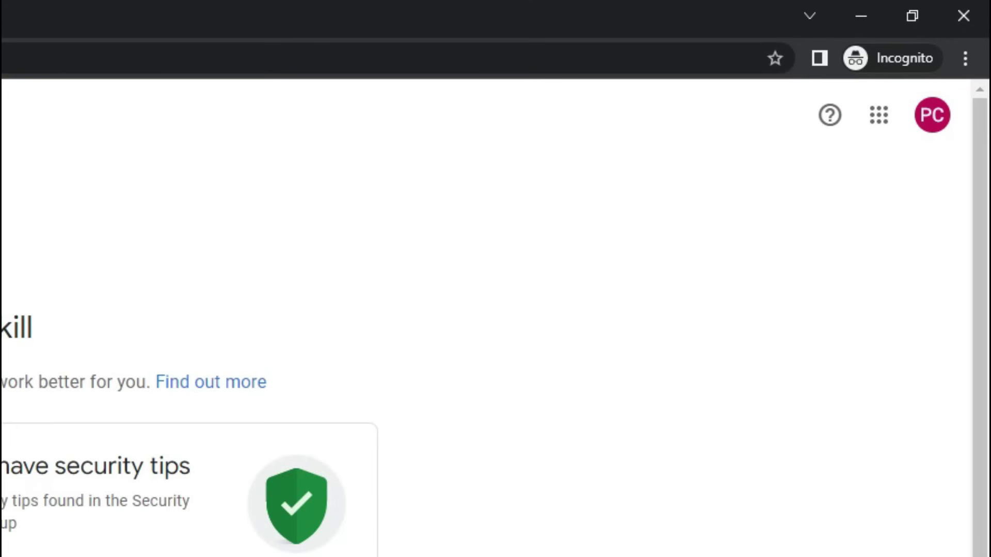
left_click(70, 166)
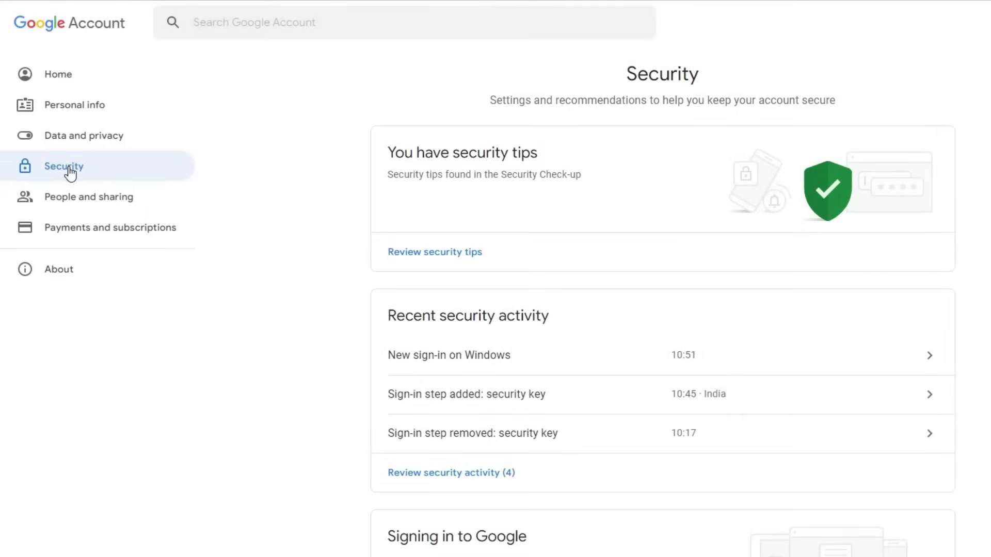
scroll(663, 304, "down", 1)
scroll(662, 303, "down", 3)
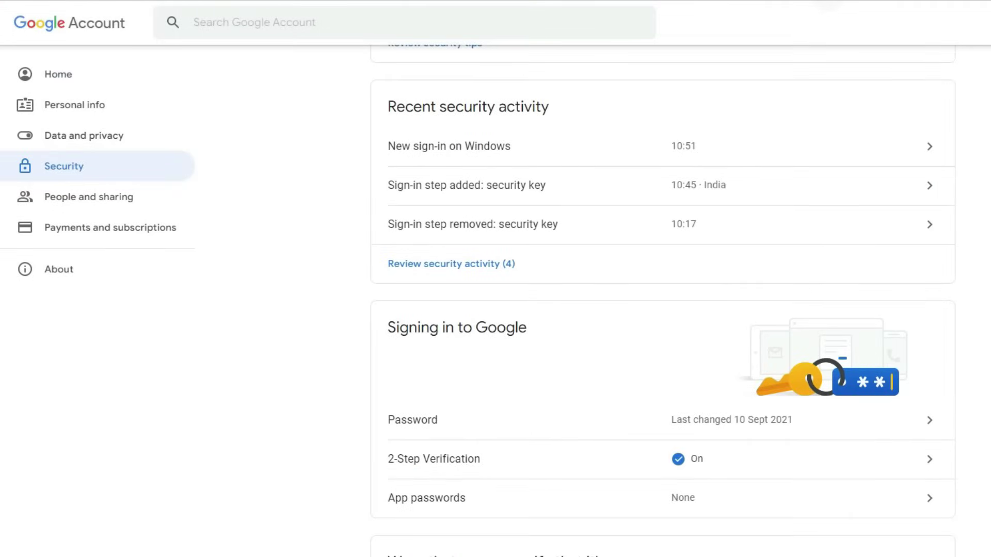
Step: Open 2-Step Verification, reconfirm the password, and scroll down to Backup codes
scroll(663, 303, "up", 1)
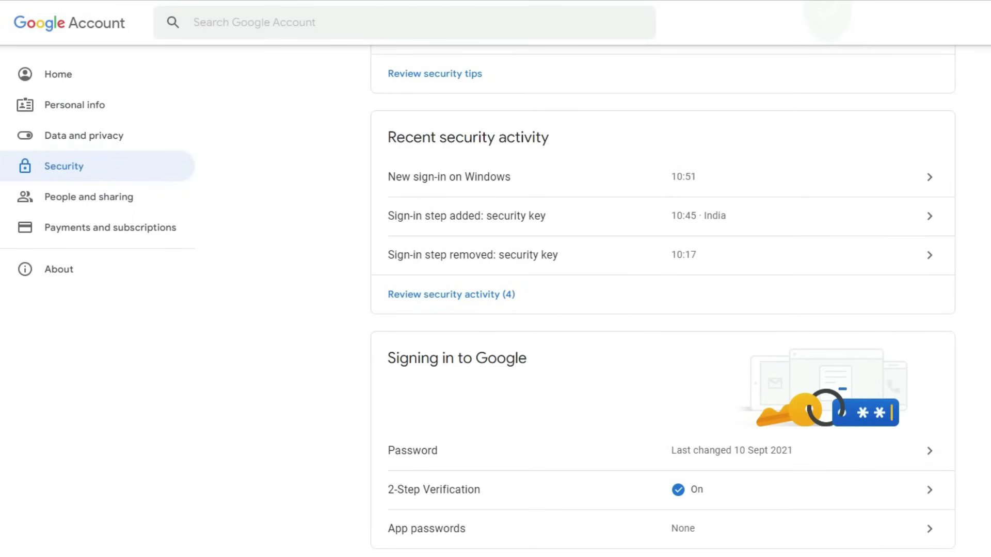
left_click(527, 498)
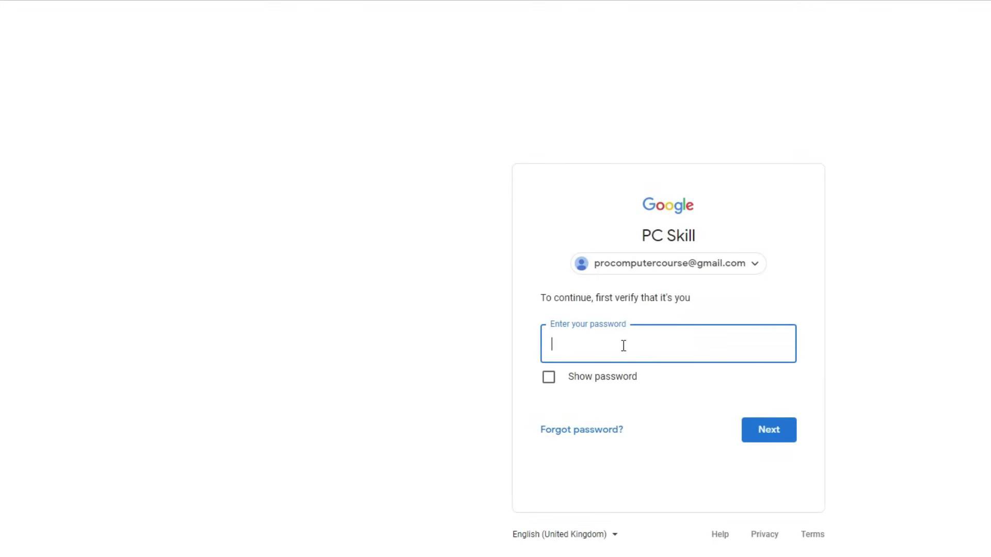
type("**********")
left_click(780, 438)
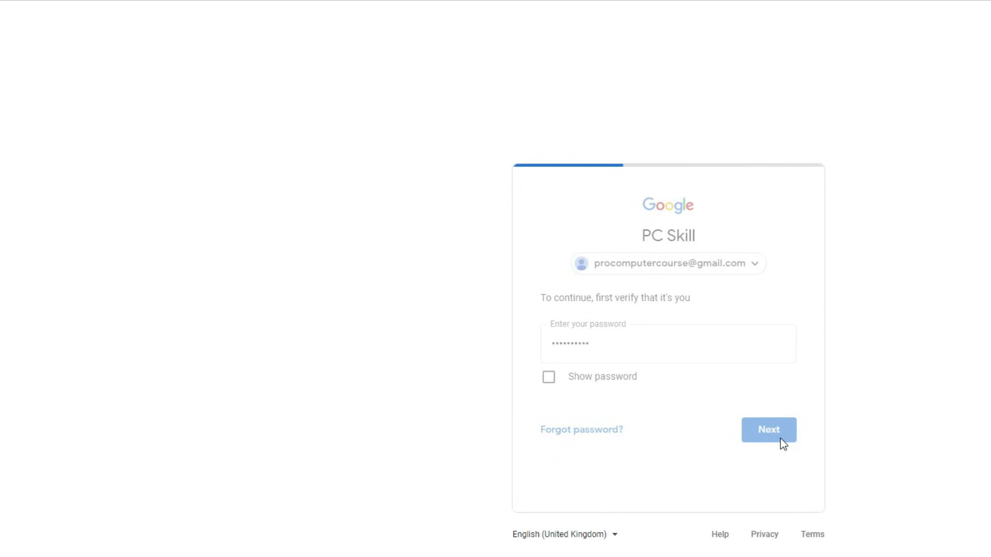
scroll(781, 439, "down", 6)
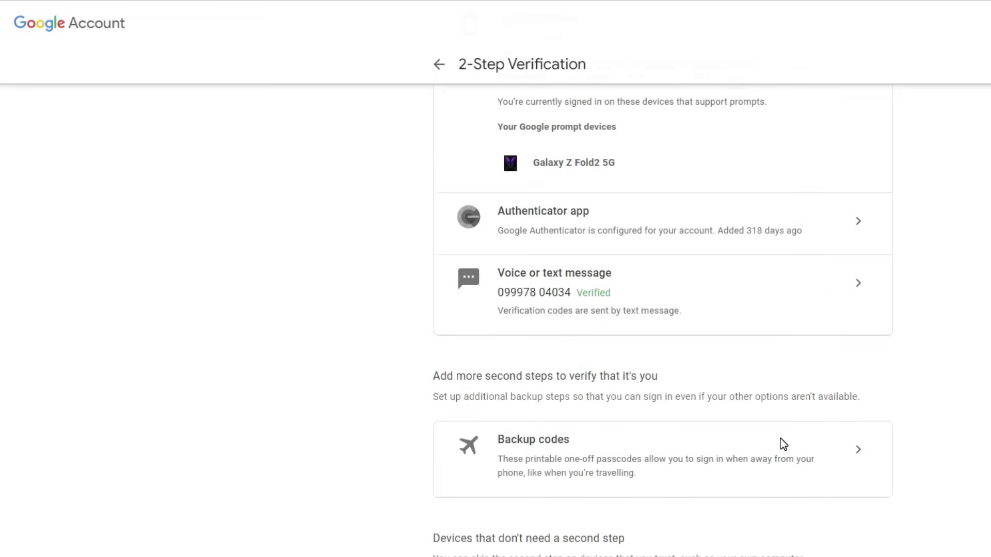
scroll(755, 448, "down", 1)
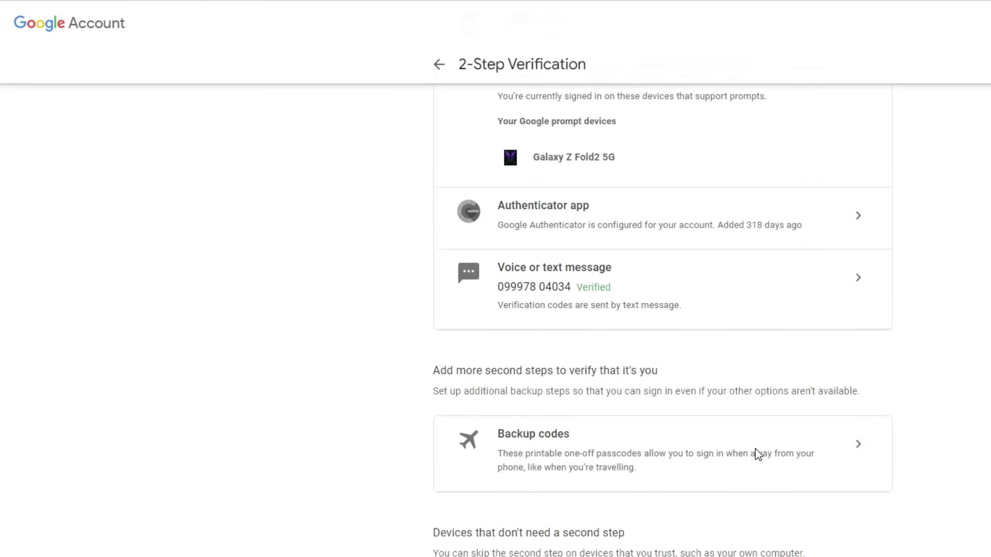
Step: Reconfirm the password, generate ten new backup codes, and print them
left_click(854, 409)
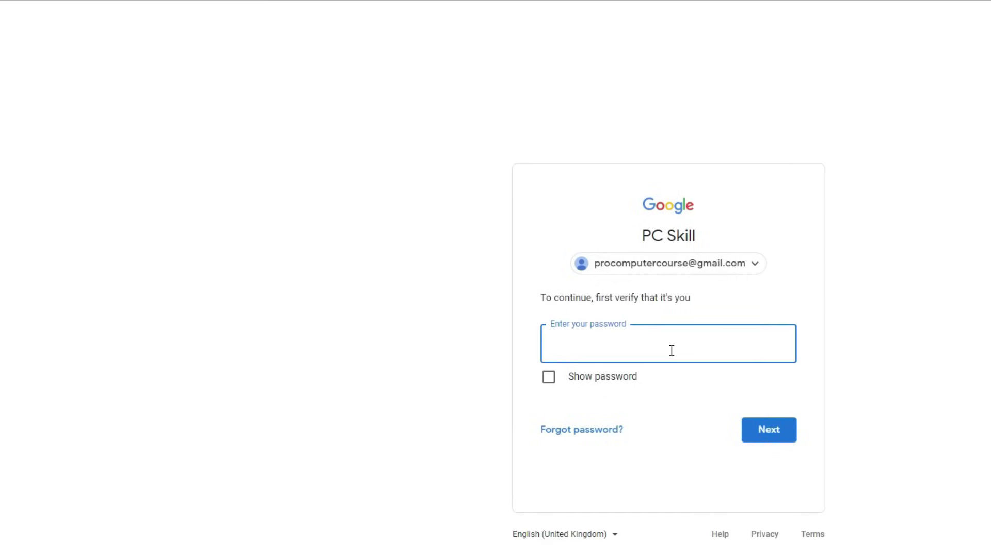
type("•••••••••")
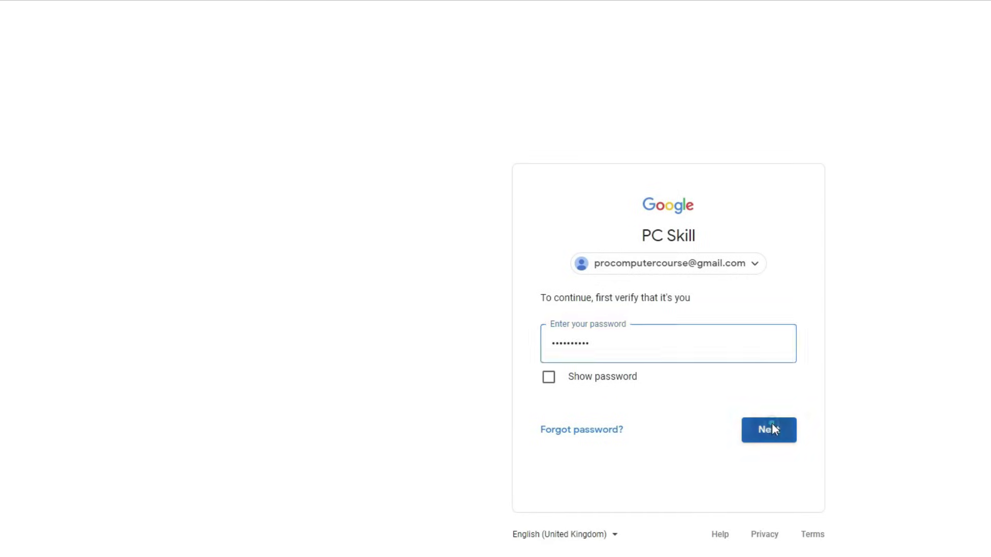
left_click(772, 422)
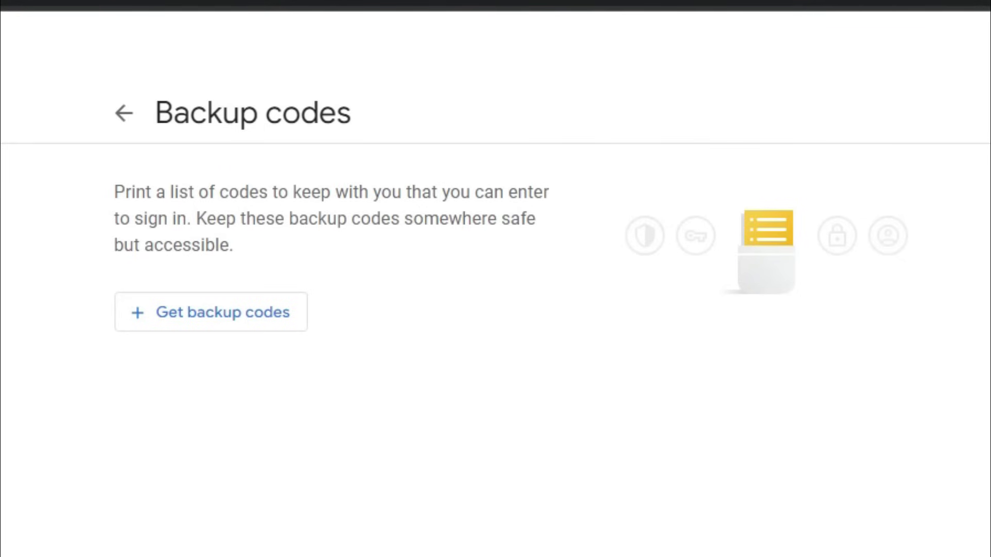
left_click(252, 321)
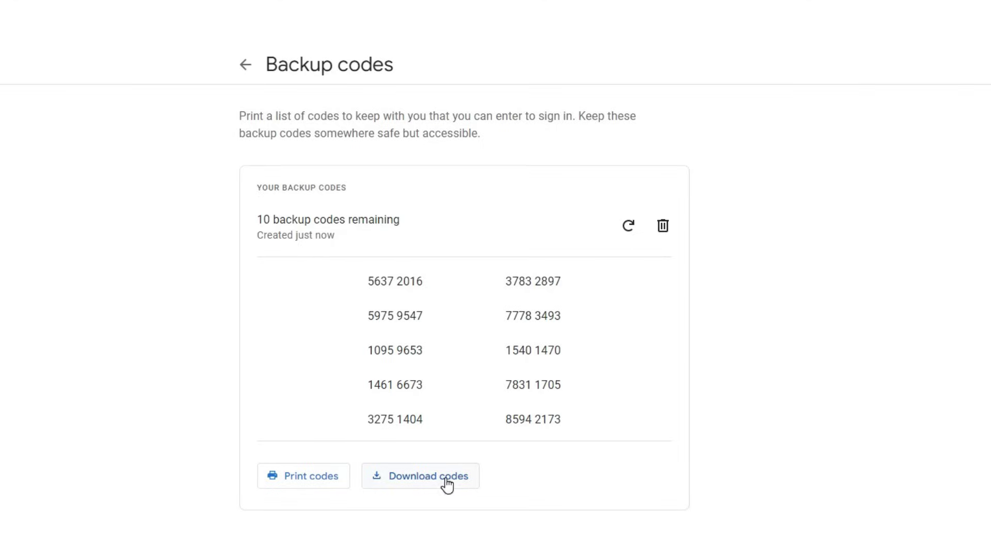
left_click(314, 480)
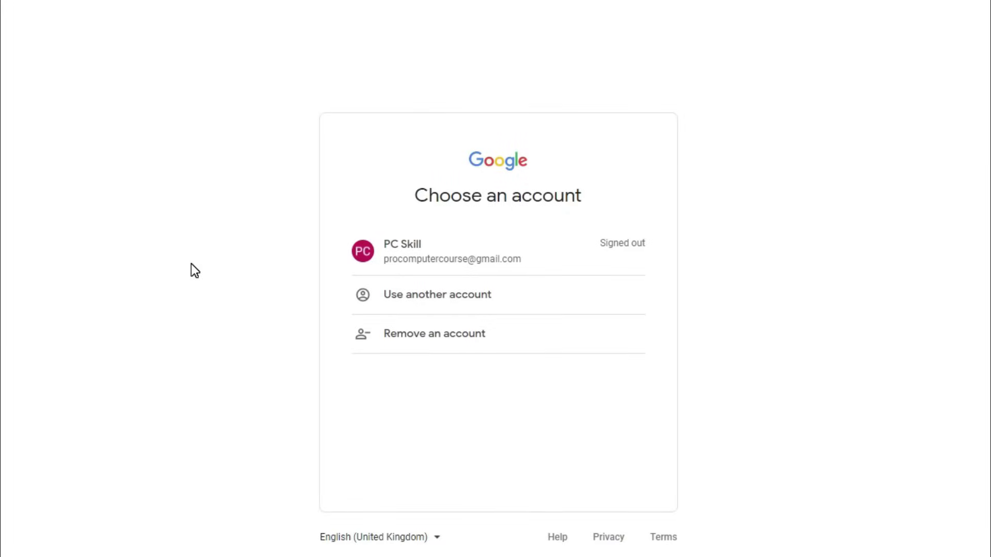
Step: Sign back into the signed-out account with its password
left_click(460, 256)
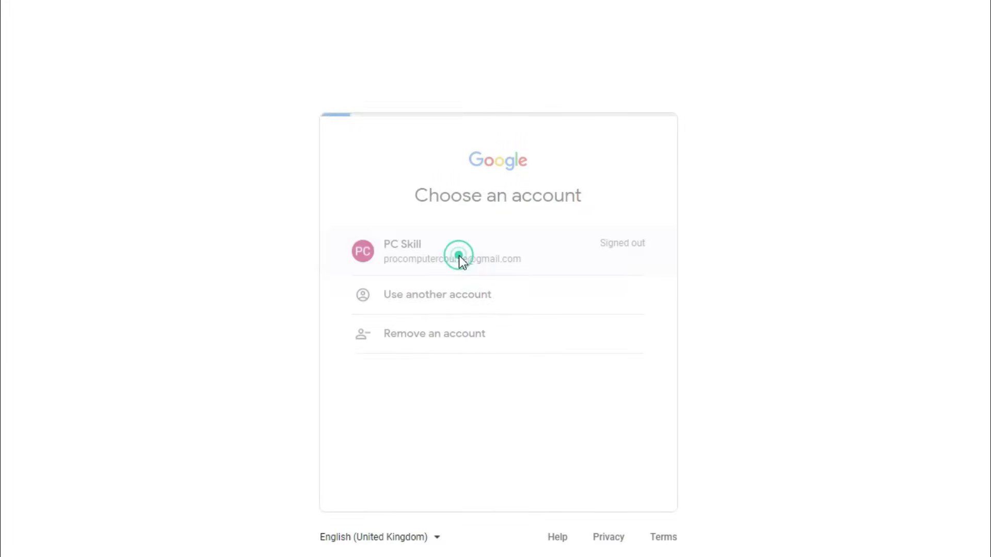
left_click(479, 294)
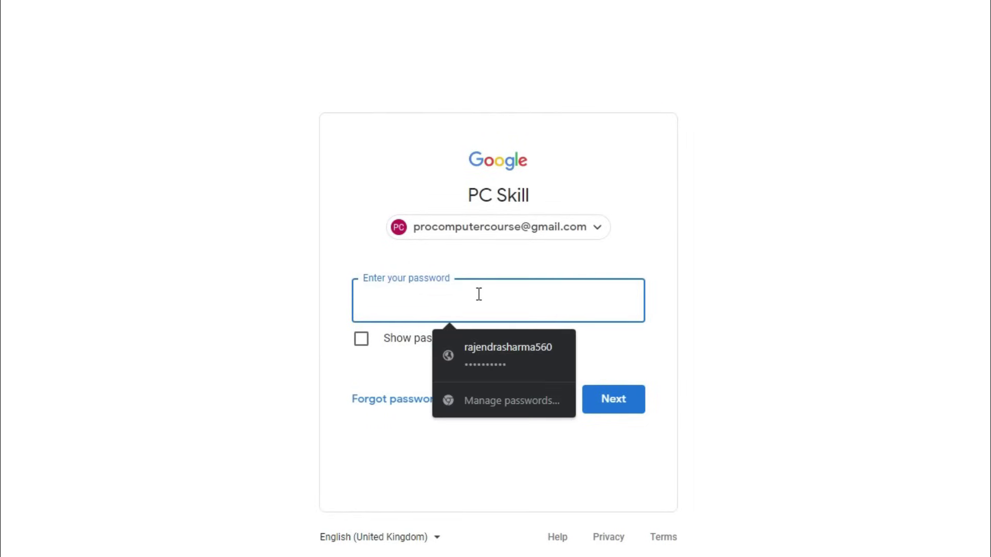
type("••••••••••")
left_click(640, 399)
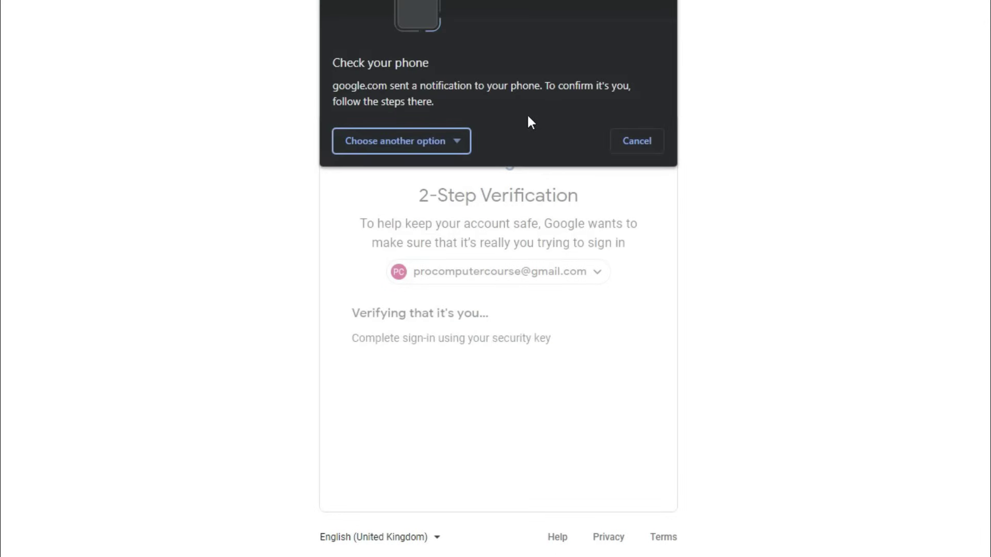
Step: Dismiss the Check your phone prompt and list the other verification methods
left_click(443, 143)
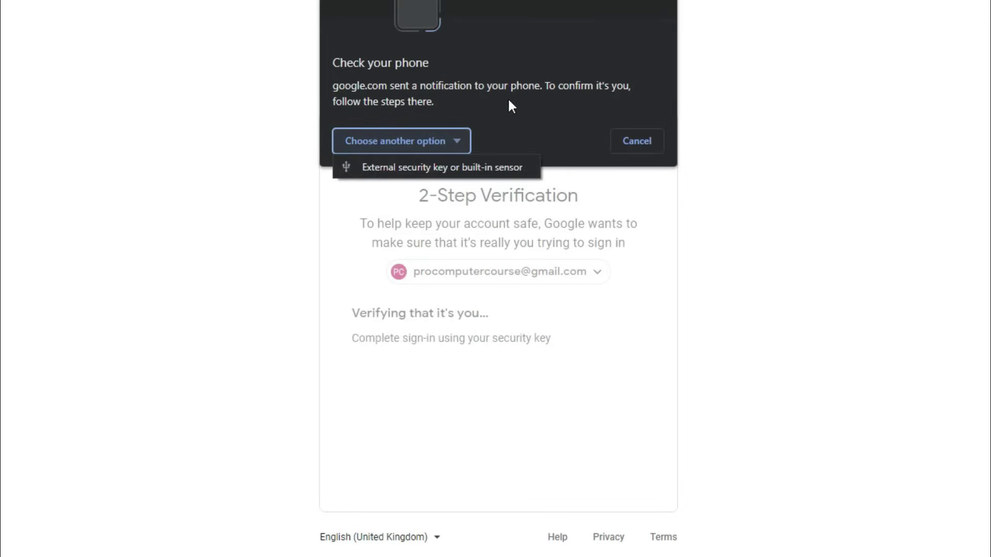
left_click(523, 109)
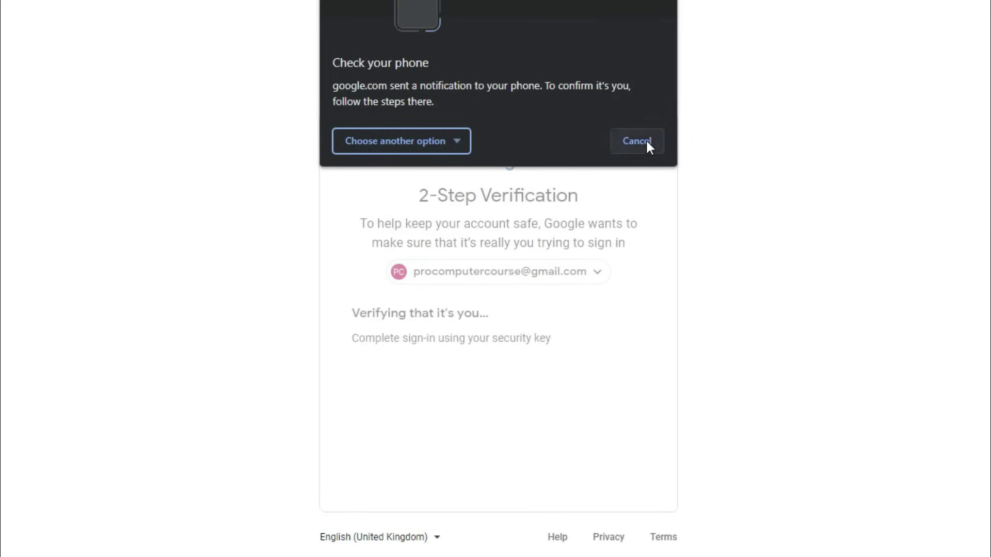
left_click(646, 140)
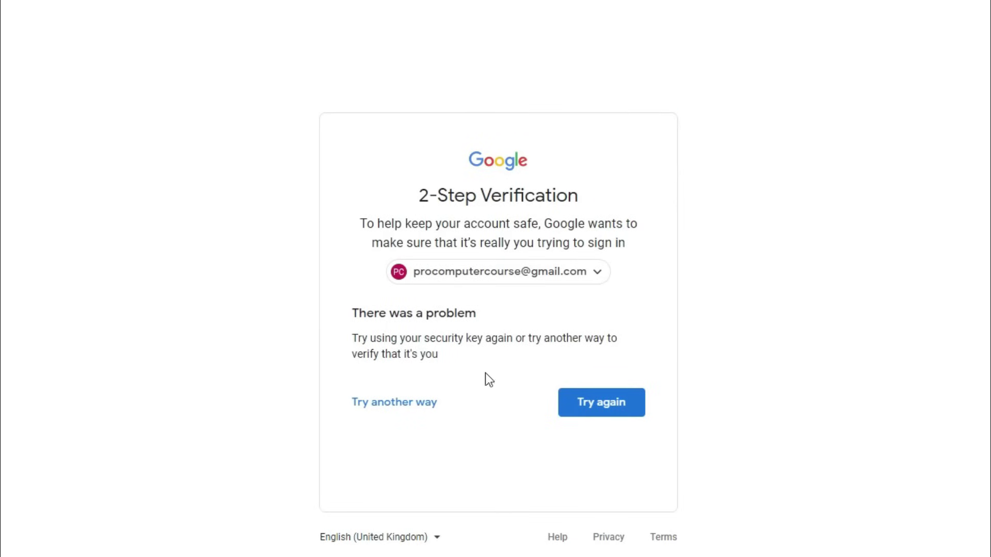
left_click(416, 409)
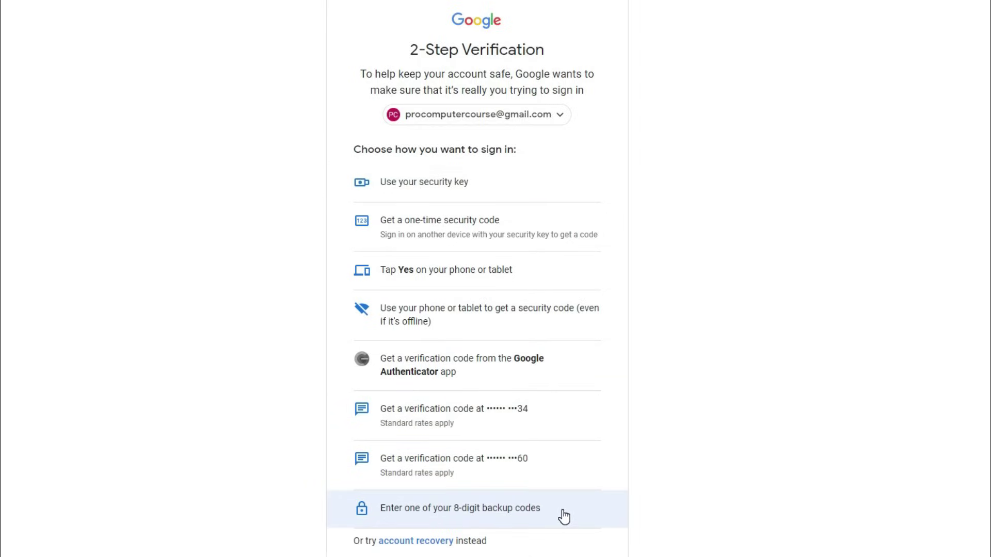
Step: Finish signing in to the Google Account with an 8-digit backup code instead of a phone prompt
left_click(501, 518)
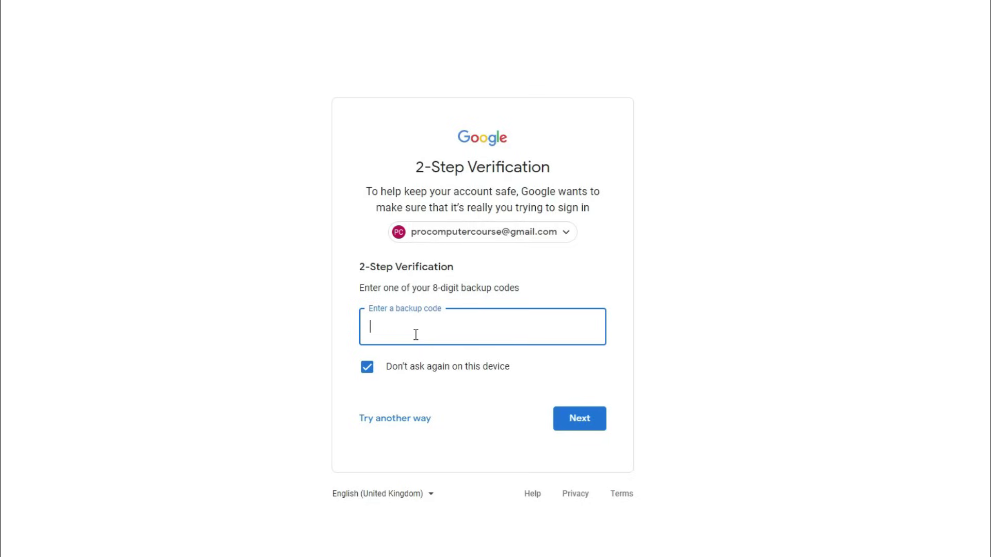
left_click(590, 419)
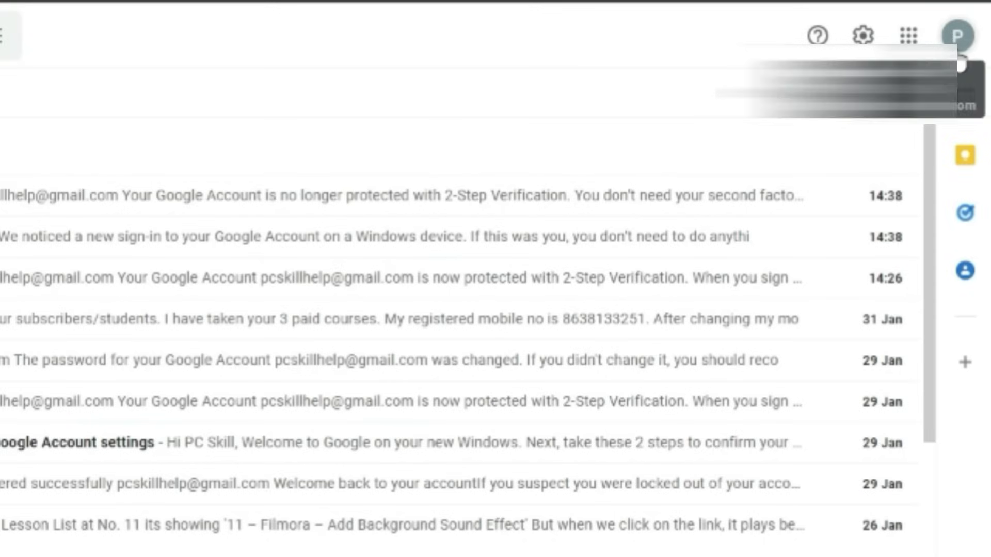
left_click(958, 42)
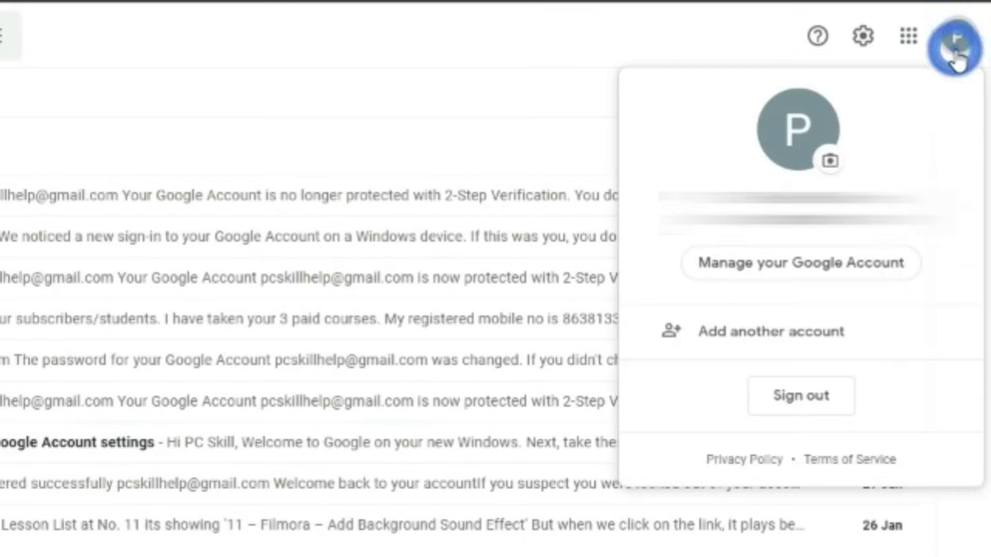
left_click(801, 276)
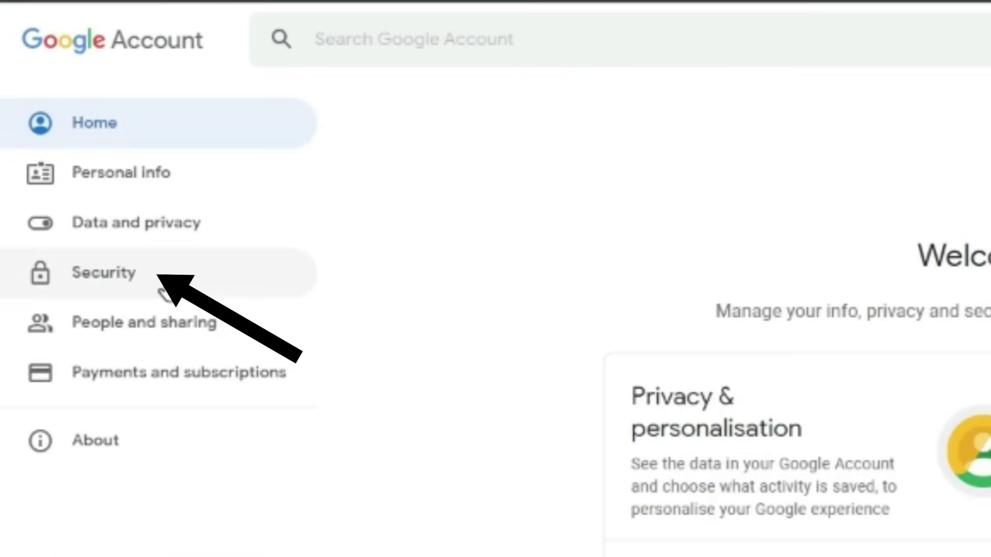
left_click(164, 274)
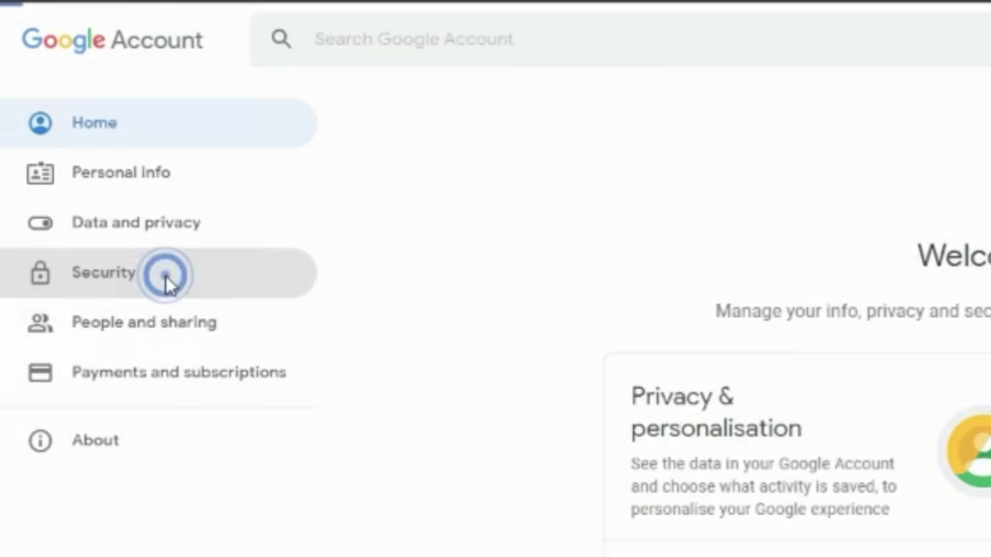
scroll(898, 181, "down", 5)
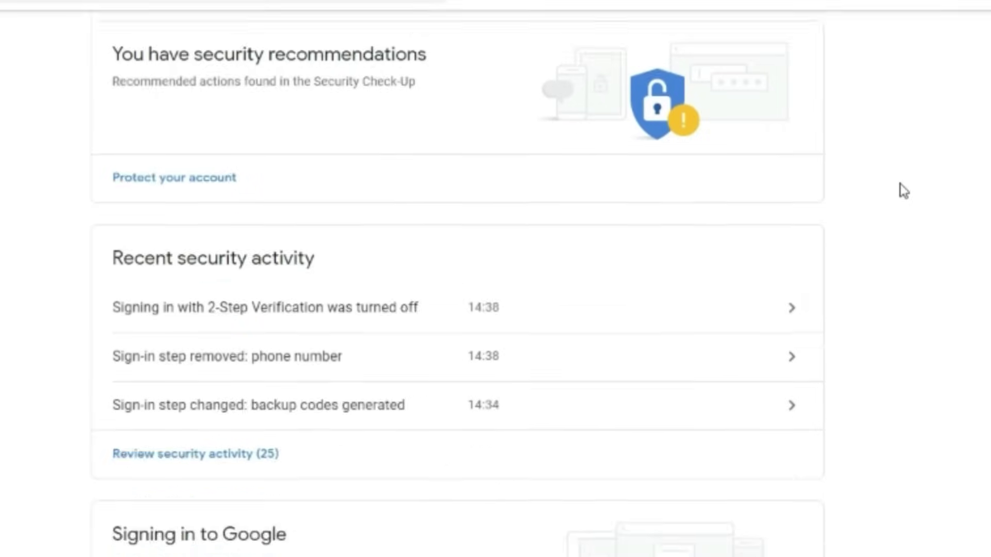
scroll(903, 192, "down", 5)
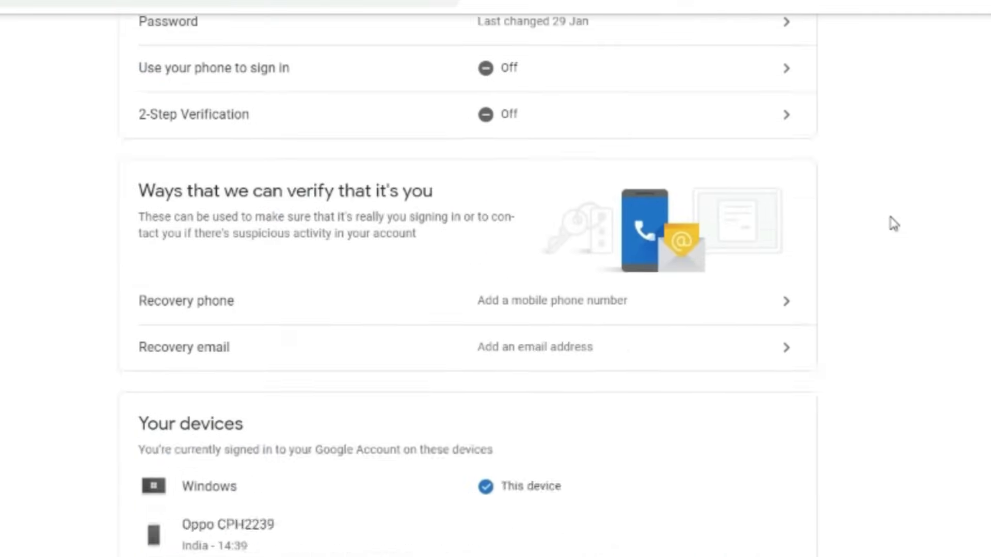
scroll(893, 217, "up", 4)
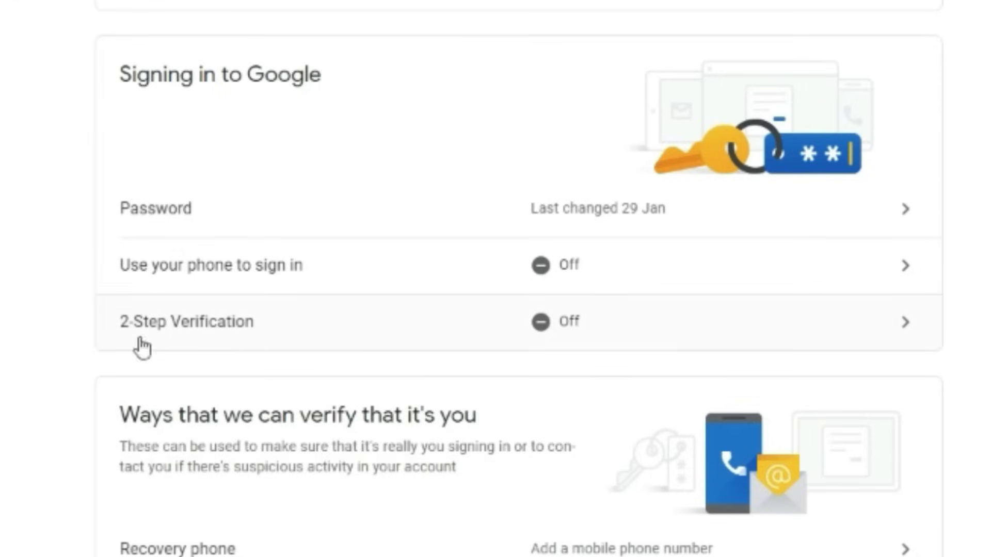
Step: Begin 2-Step Verification setup and reconfirm the account password
left_click(215, 337)
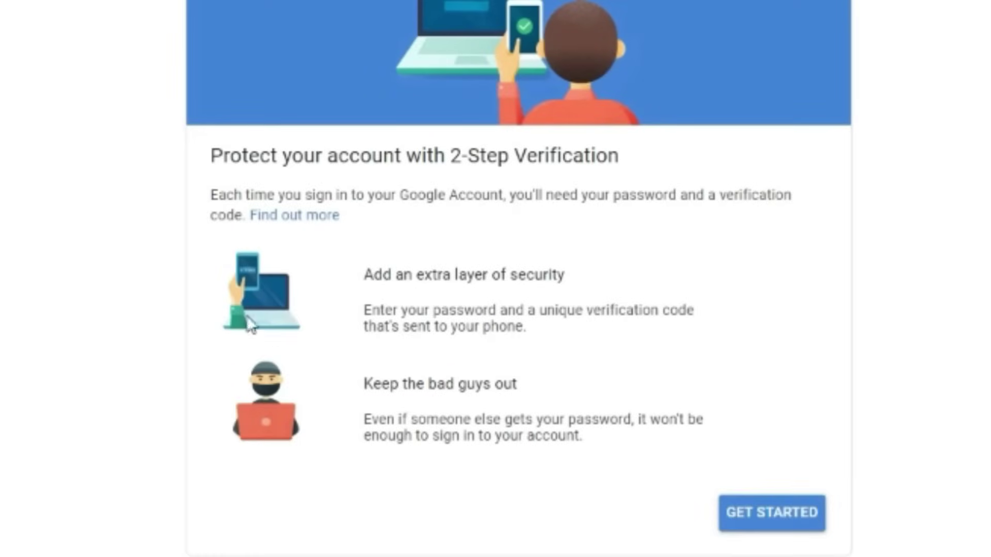
left_click(776, 530)
left_click(449, 292)
type("•••••••")
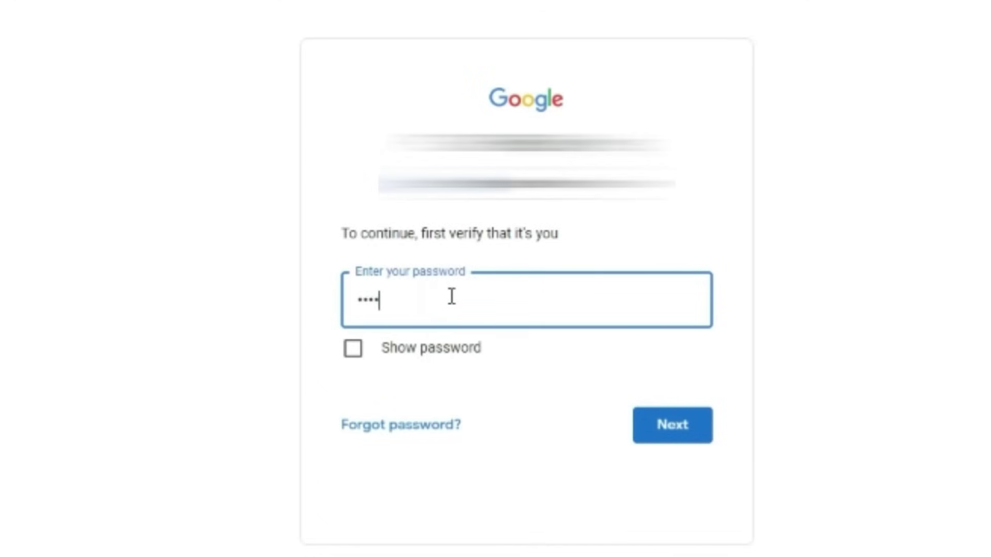
type("••••••")
key("Return")
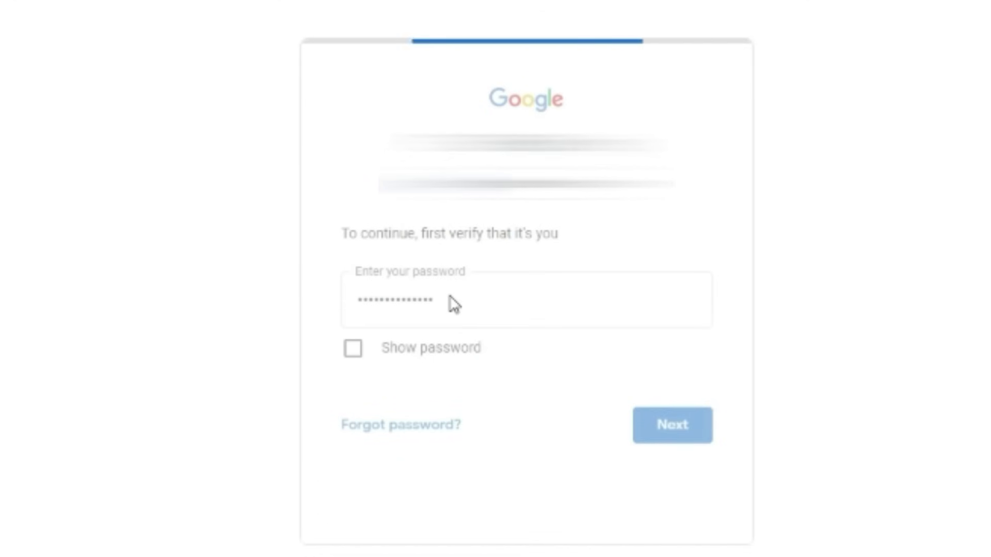
Step: Add the backup phone and enter the confirmation code sent by text message
left_click(693, 530)
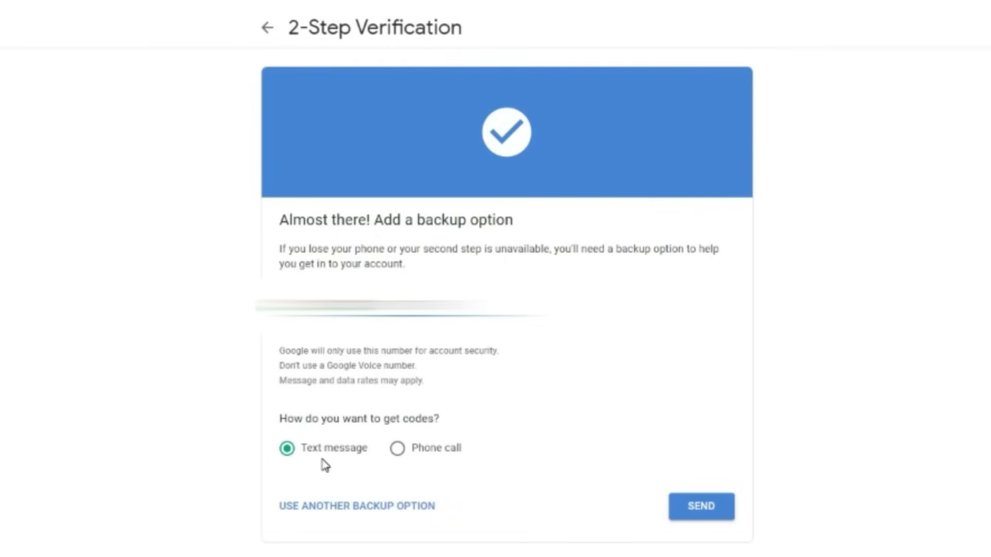
left_click(706, 516)
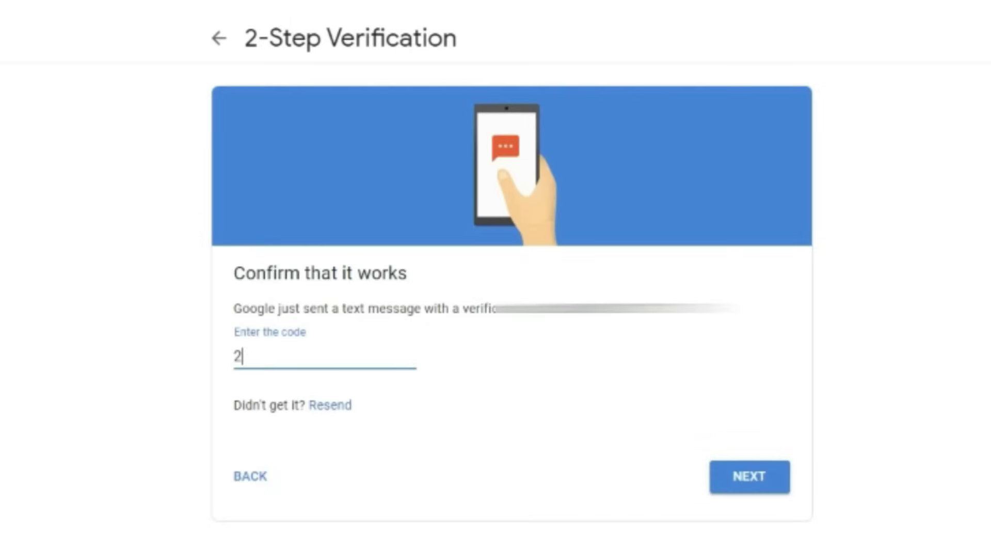
Step: Submit the texted code and switch 2-Step Verification on, with Google prompts and SMS backup
left_click(740, 480)
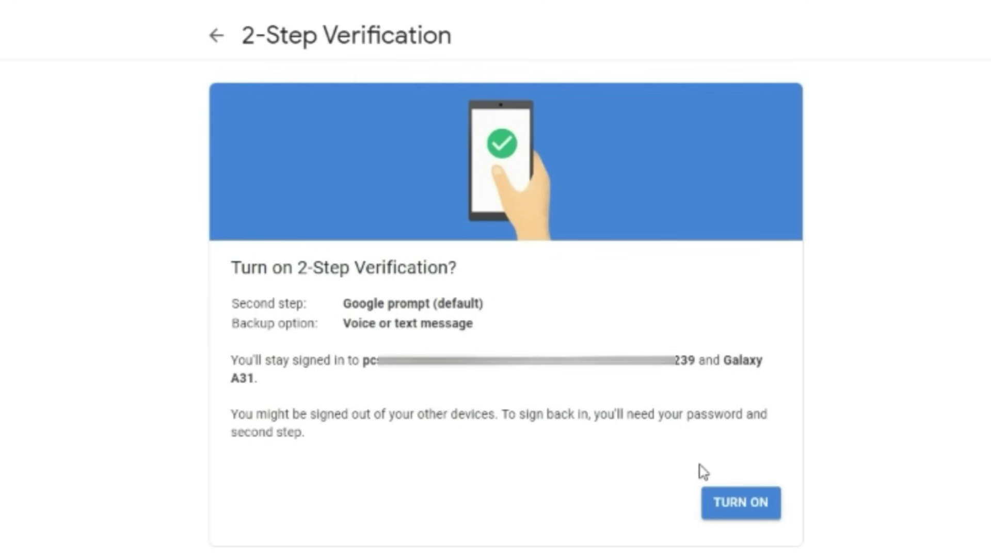
left_click(752, 520)
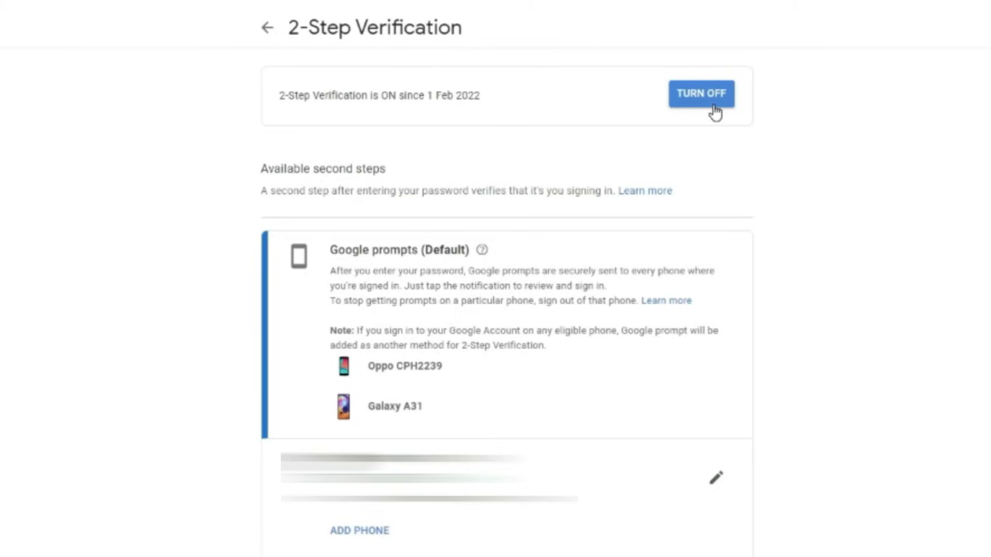
scroll(756, 242, "down", 10)
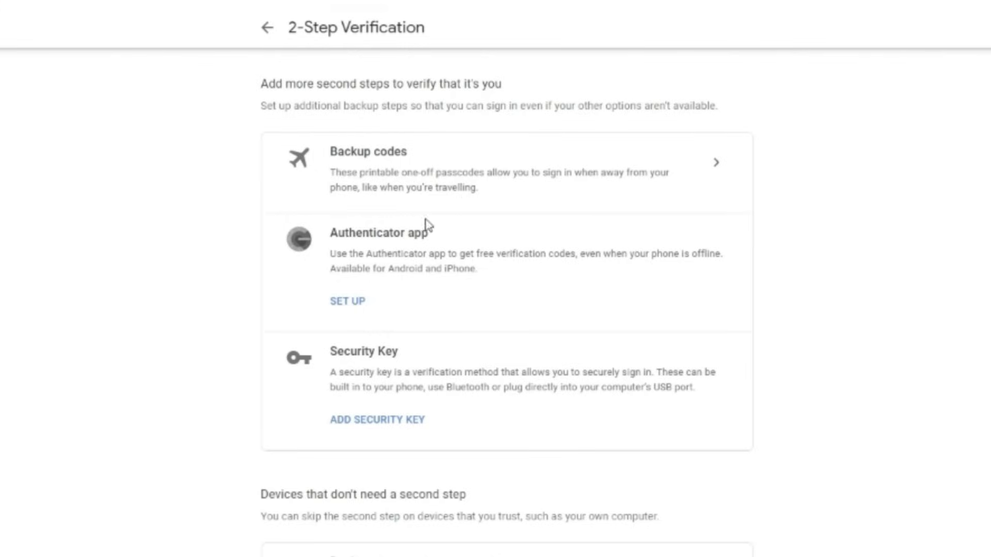
Step: Link Authenticator on Android by scanning the barcode and verifying the app's 6-digit code
left_click(347, 302)
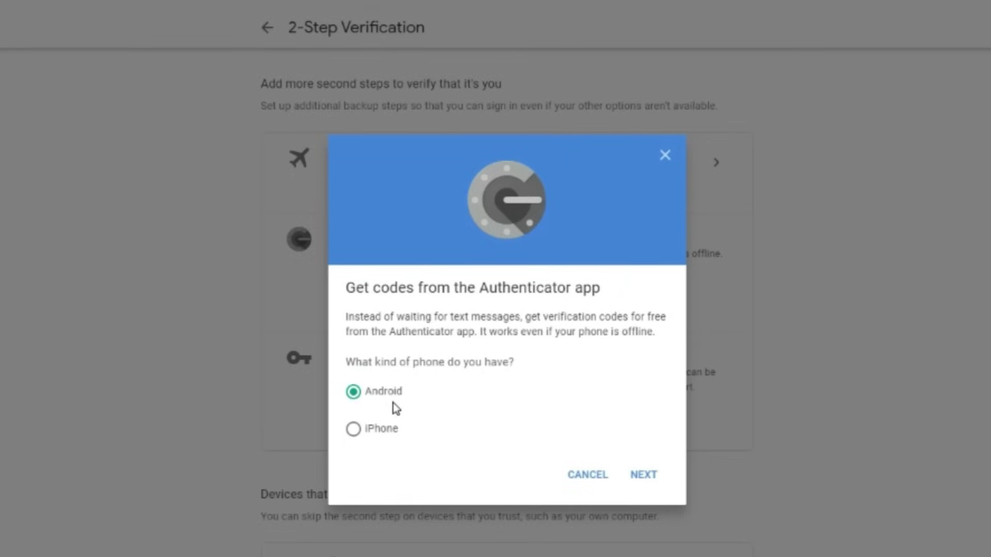
left_click(644, 478)
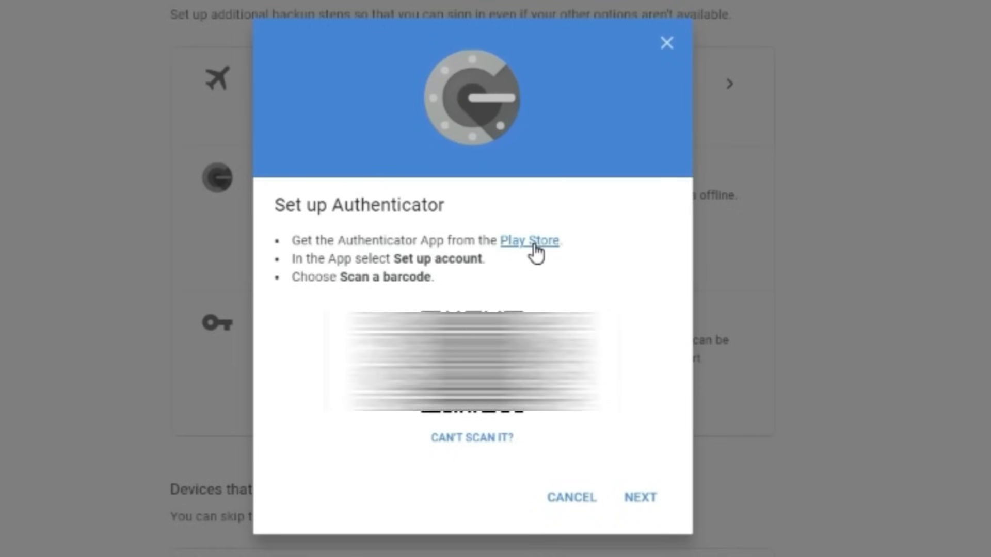
left_click(646, 498)
left_click(351, 350)
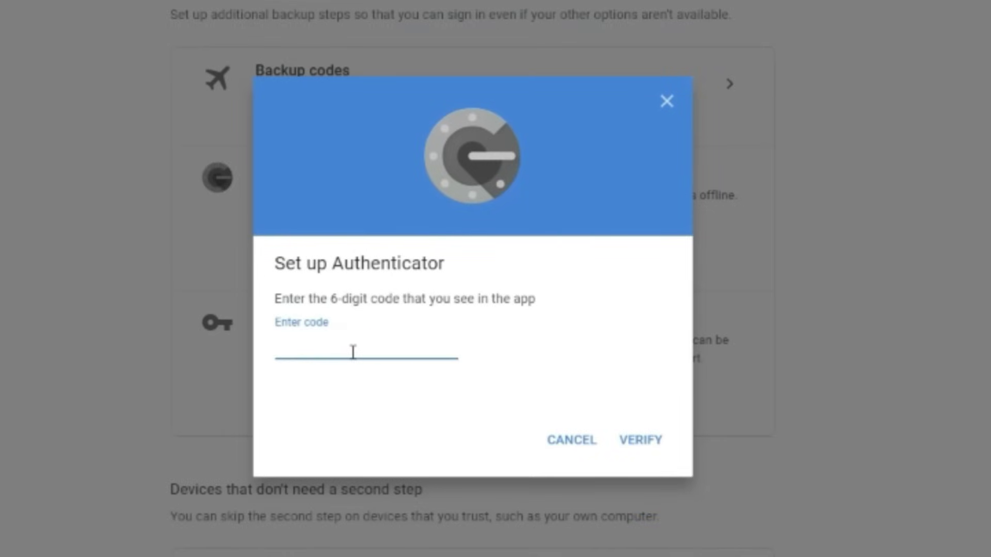
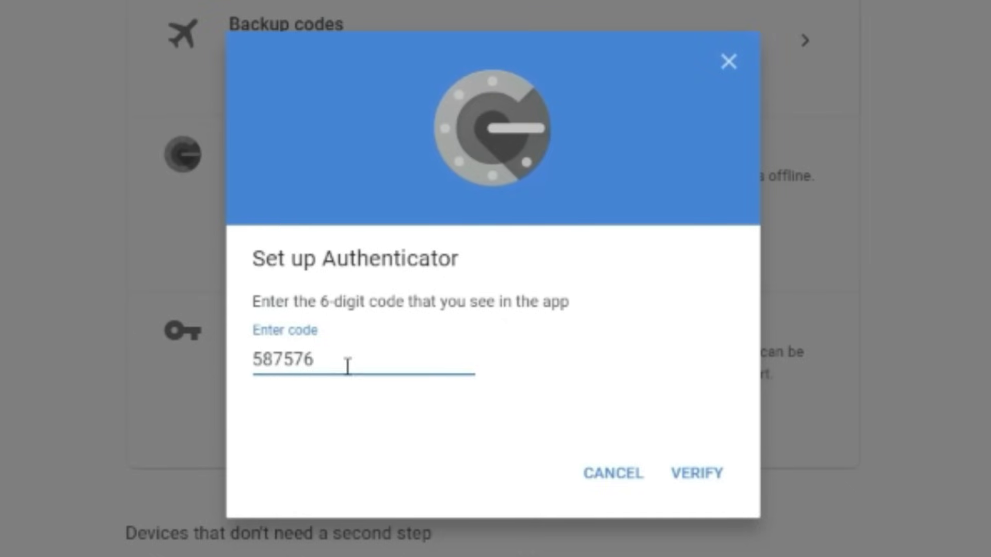
left_click(703, 482)
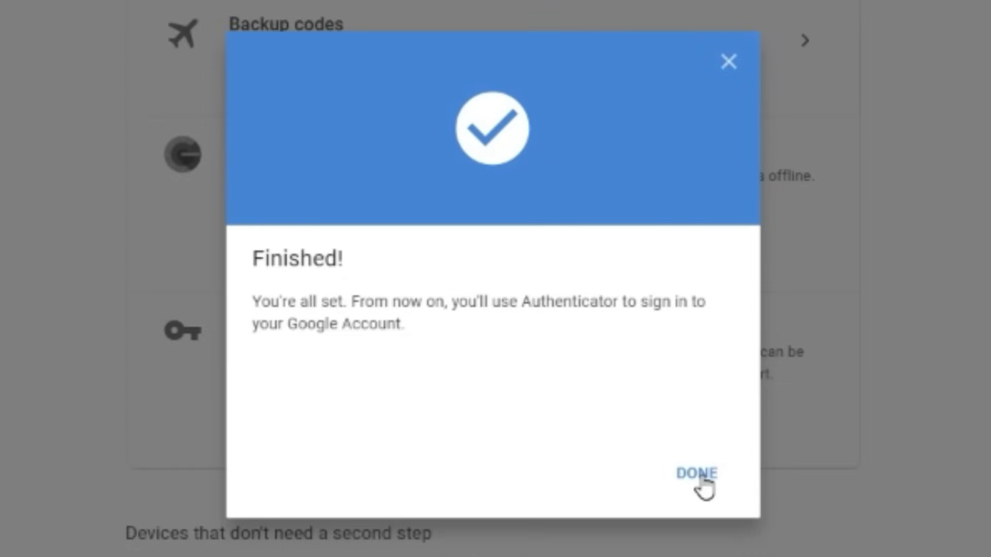
Step: Dismiss the Finished confirmation and scroll down to the Backup codes option
left_click(702, 477)
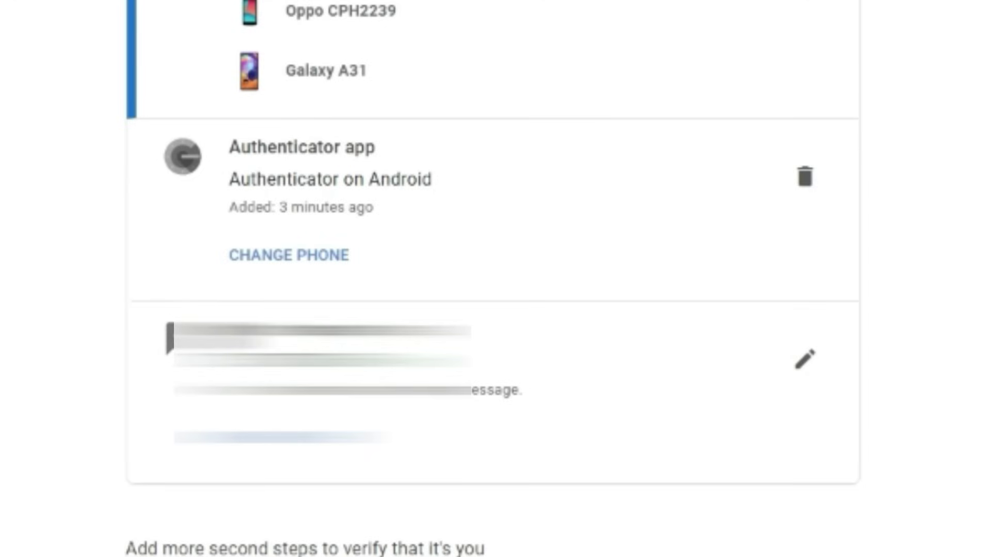
scroll(571, 84, "down", 5)
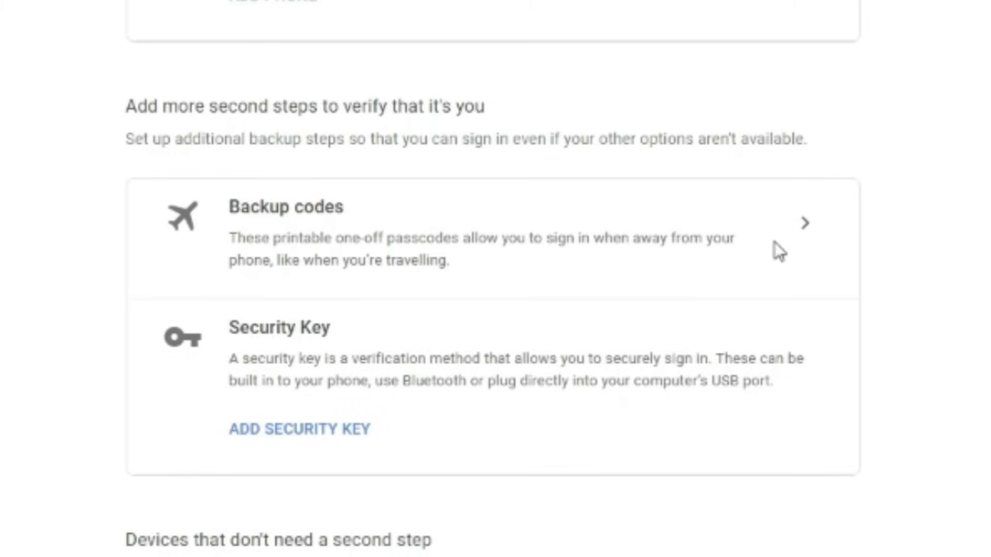
Step: Reverify the password, generate 10 backup codes, and return to the 2-Step Verification page
left_click(803, 229)
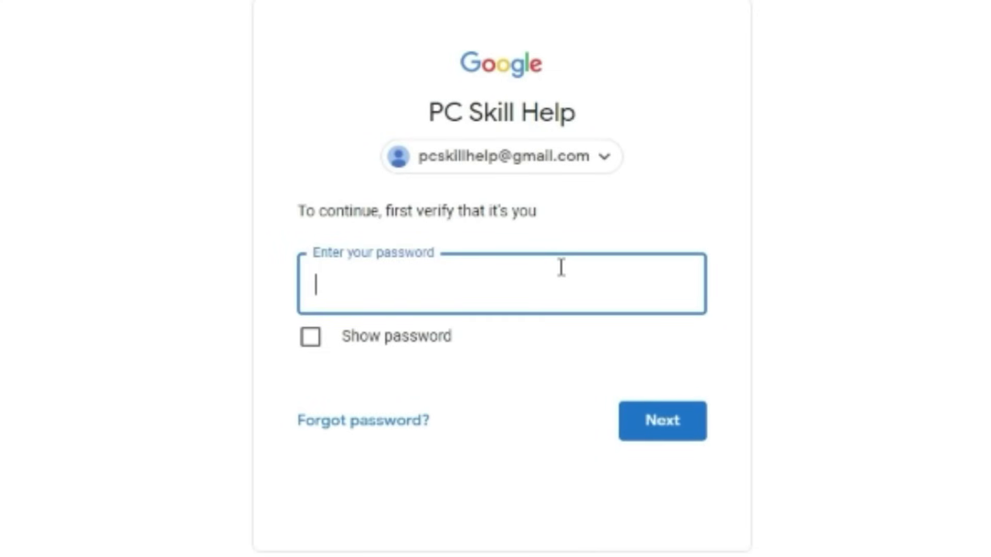
key("ctrl+v")
left_click(664, 419)
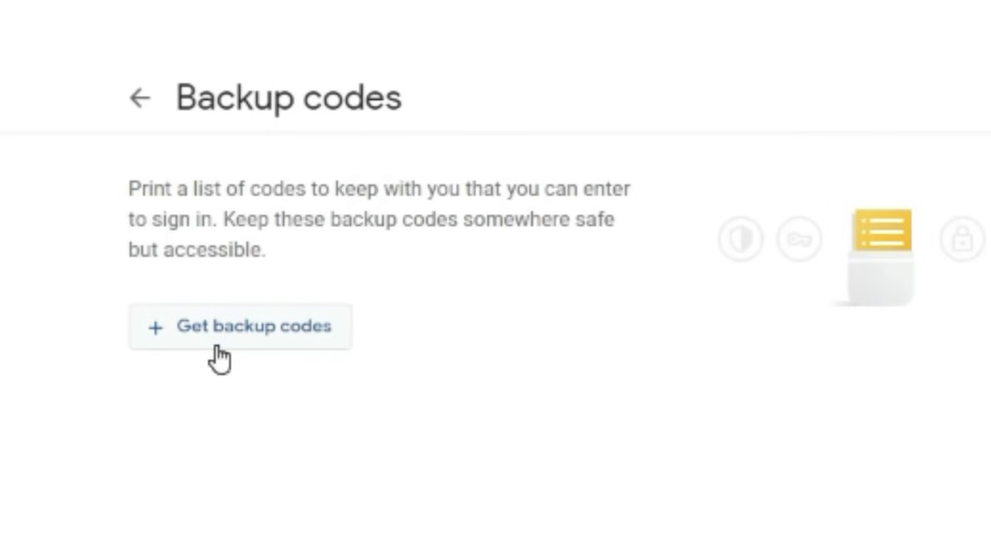
left_click(219, 359)
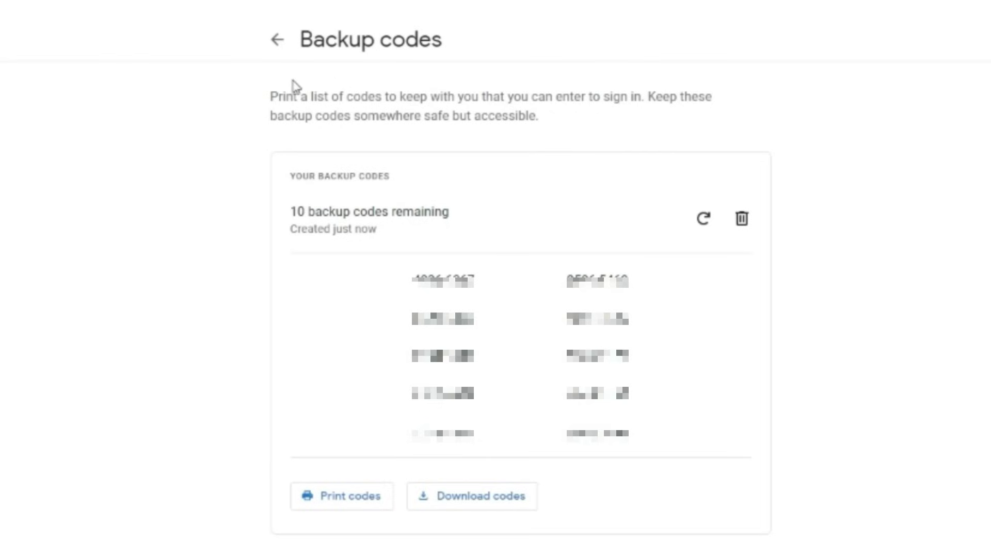
left_click(285, 50)
scroll(473, 231, "down", 6)
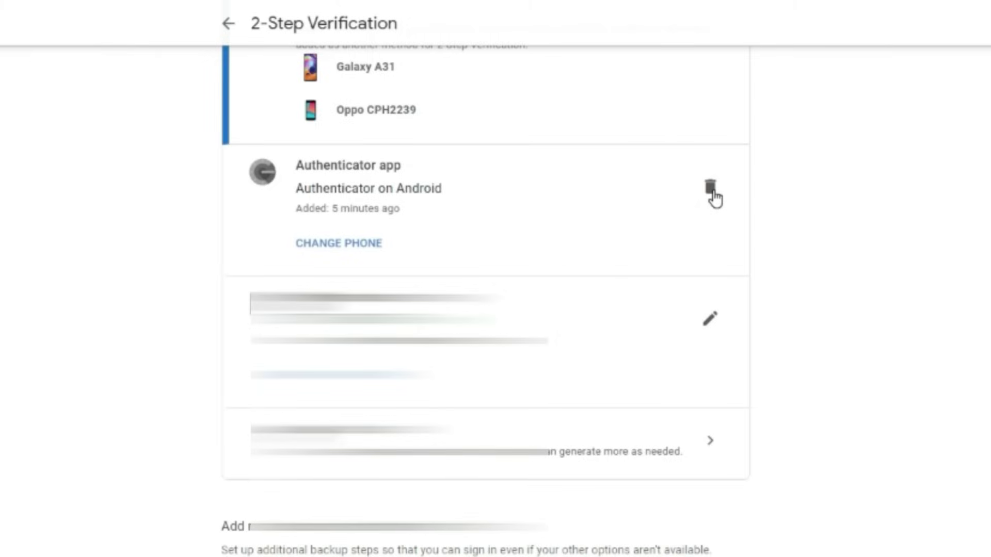
left_click(348, 249)
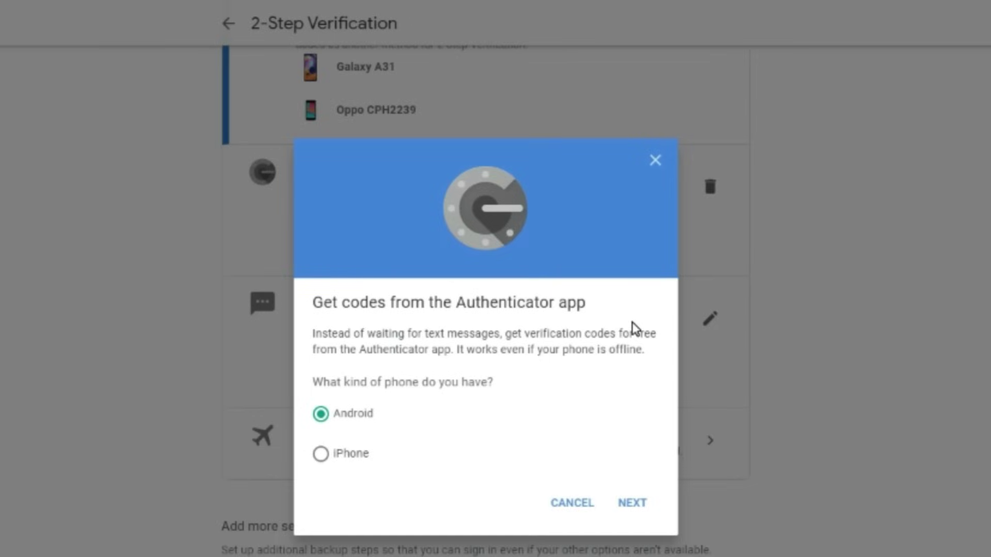
left_click(633, 506)
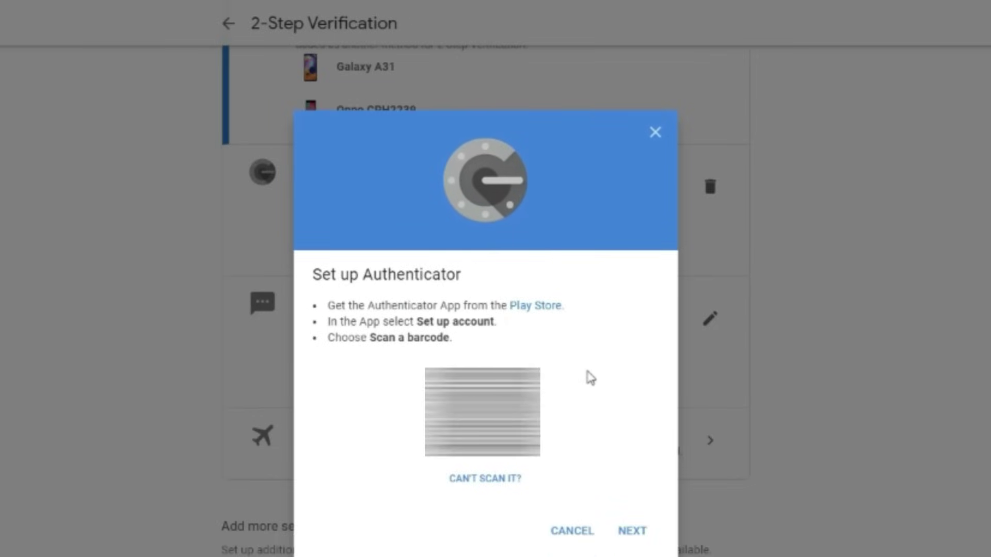
left_click(655, 132)
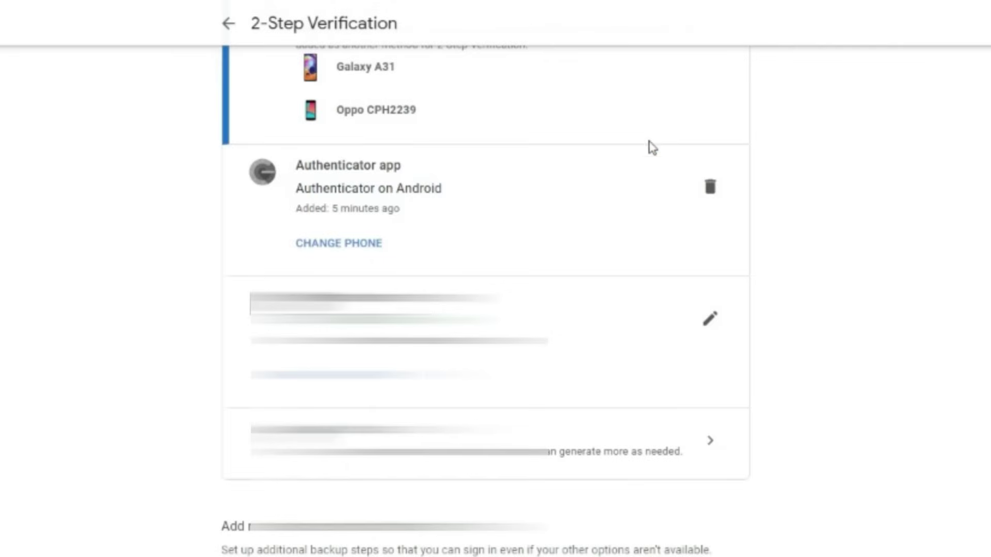
Step: Reopen the backup codes page from its row on the 2-Step Verification page
left_click(718, 445)
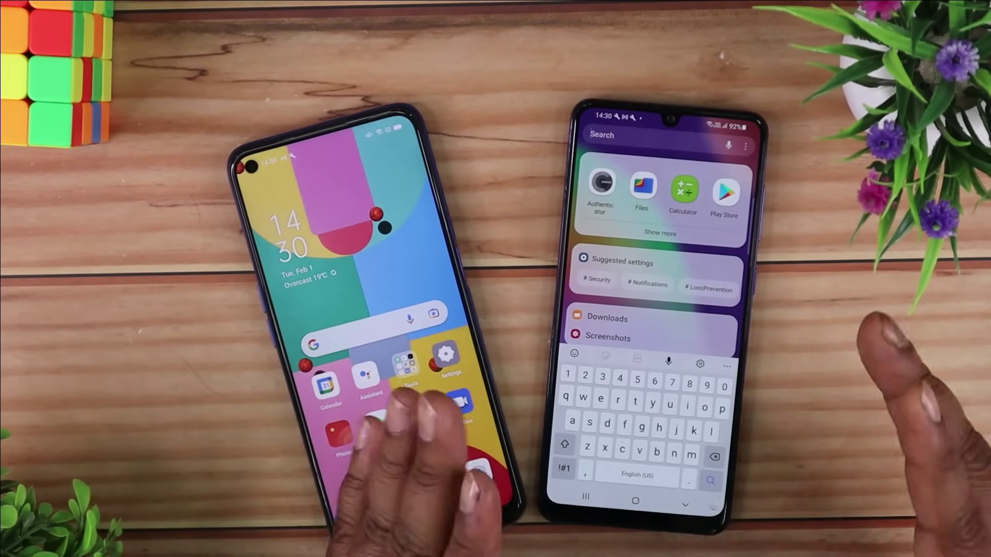
Step: Open Authenticator's Transfer accounts screen on both phones and choose Import accounts on the left one
left_click(601, 185)
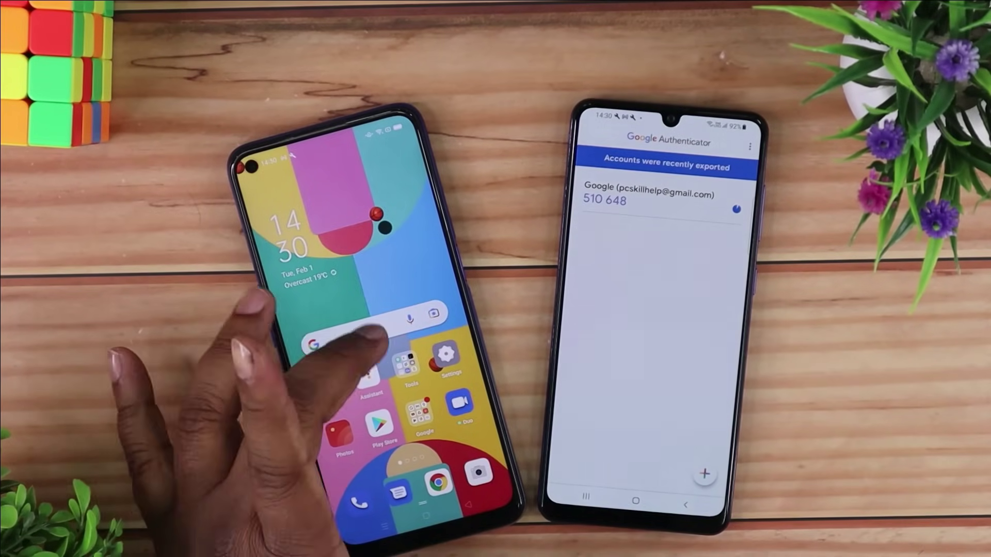
left_click_drag(365, 356, 340, 232)
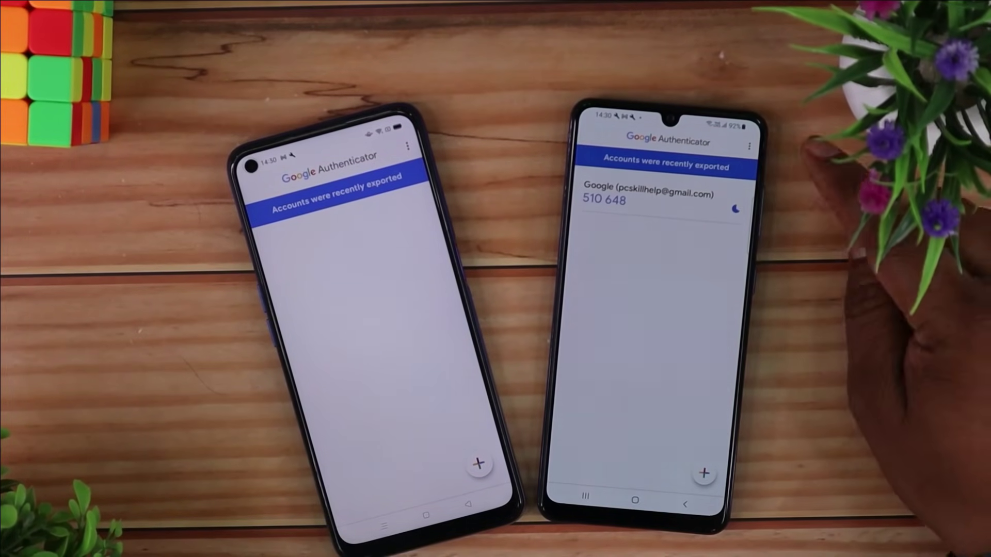
left_click(749, 146)
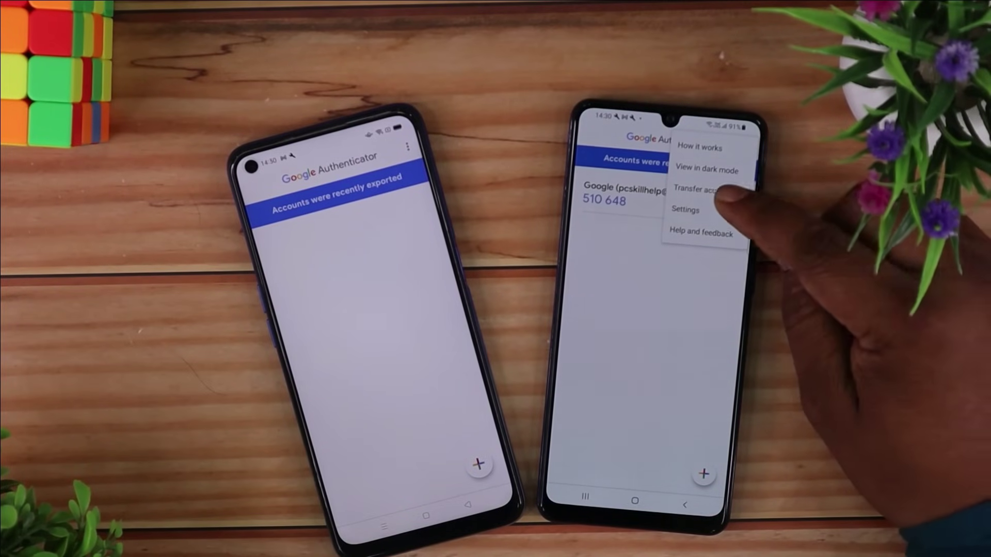
left_click(705, 189)
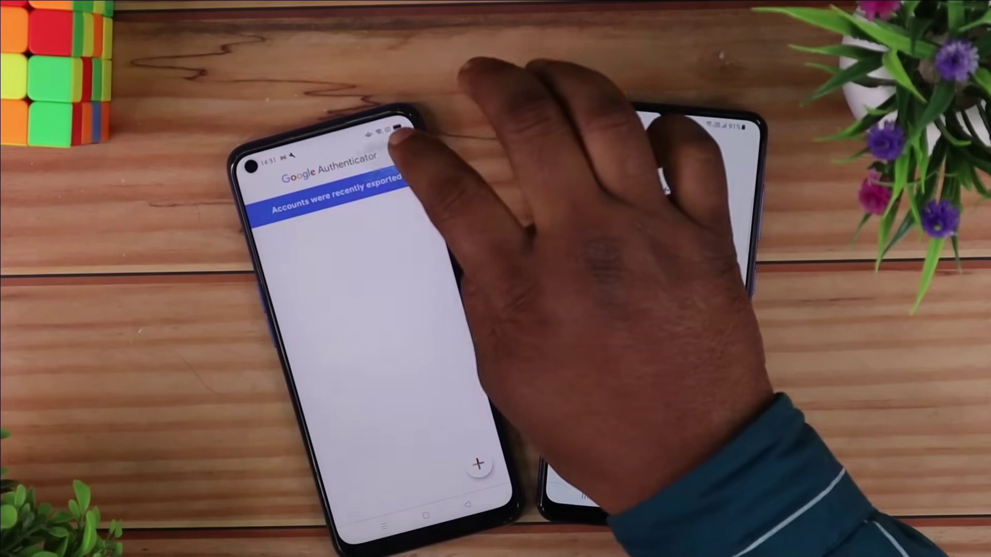
left_click(408, 146)
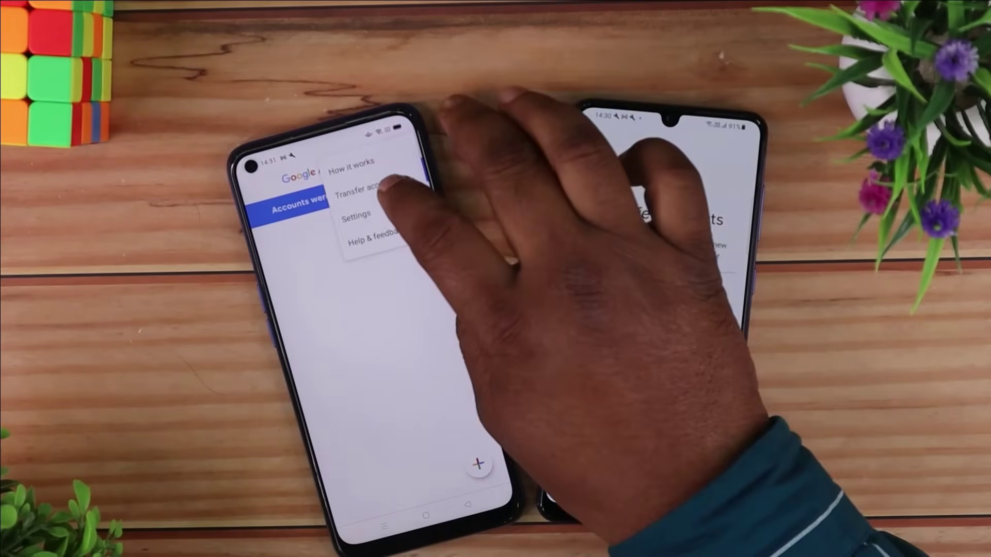
left_click(385, 187)
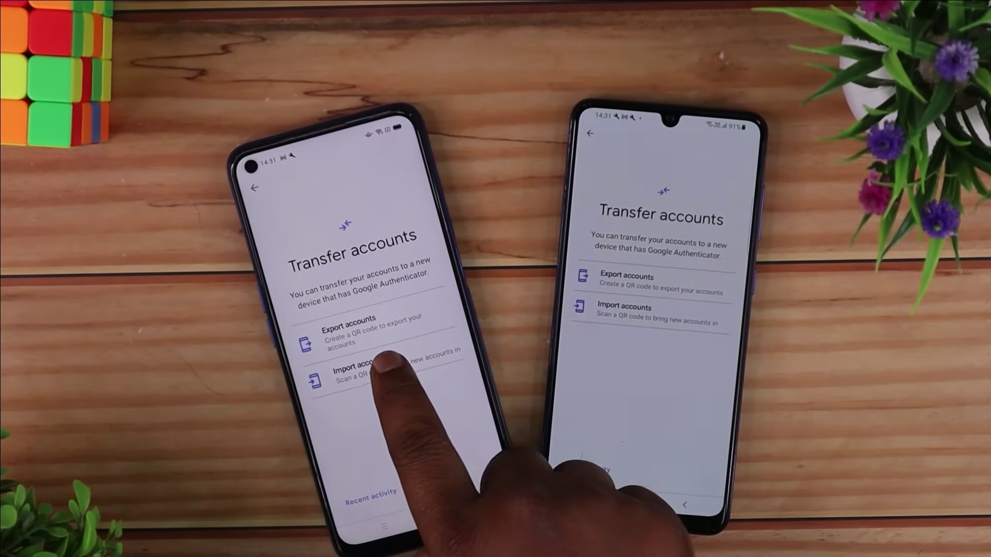
left_click(387, 362)
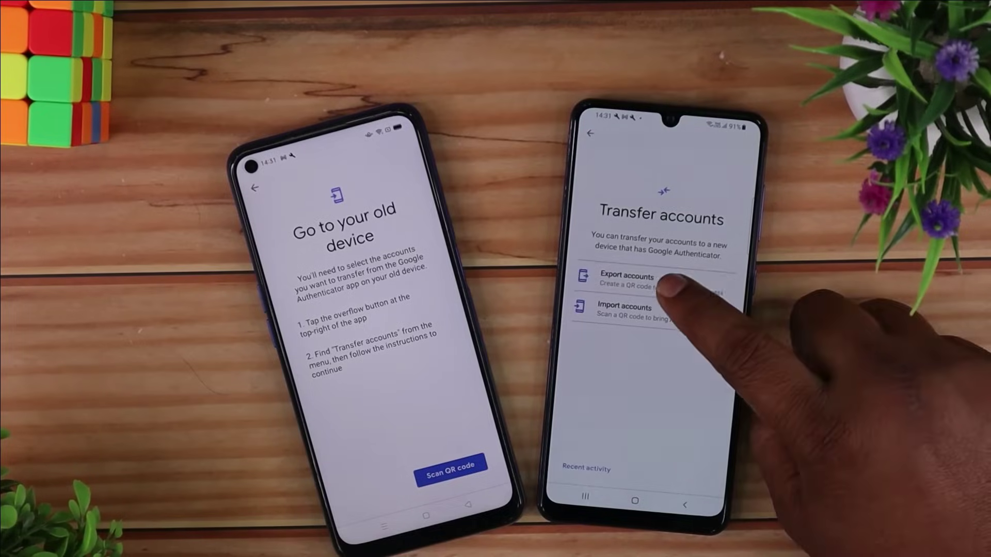
Step: Export the Google account as a QR code on the right phone and scan it with the left
left_click(670, 285)
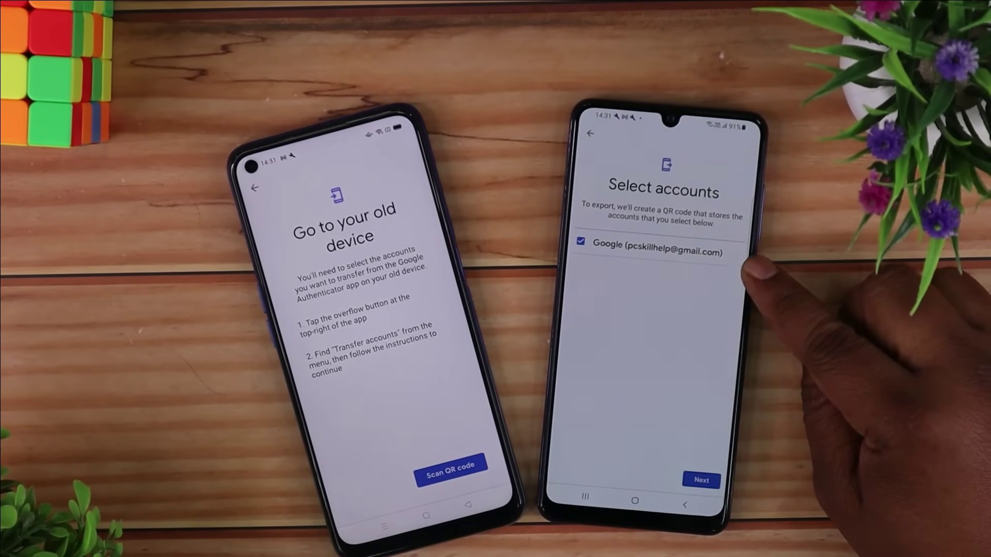
left_click(702, 480)
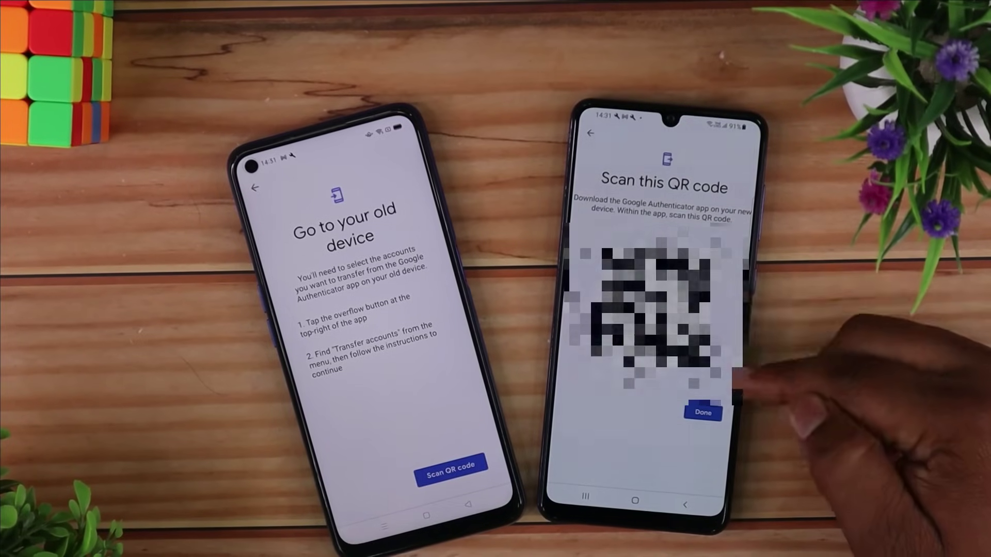
left_click(450, 470)
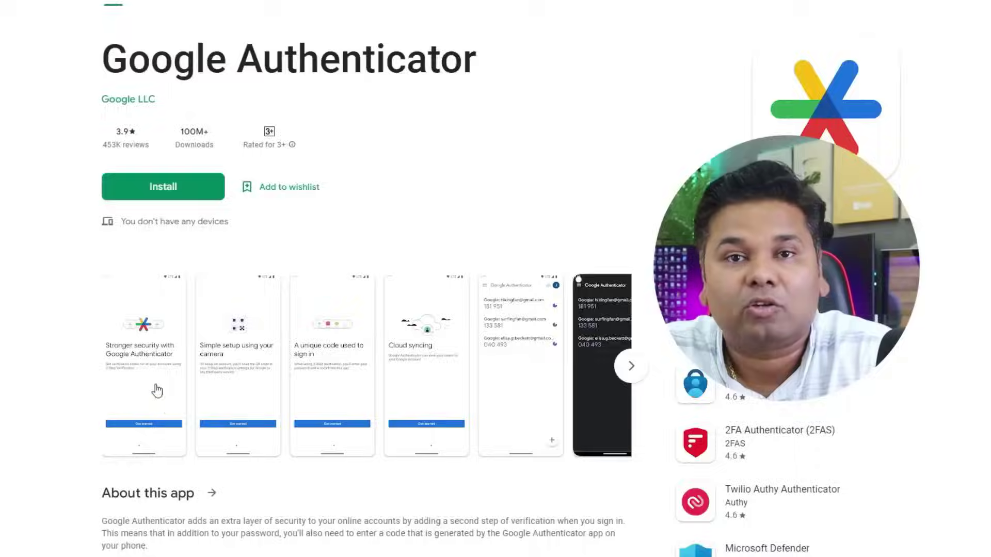
left_click(157, 391)
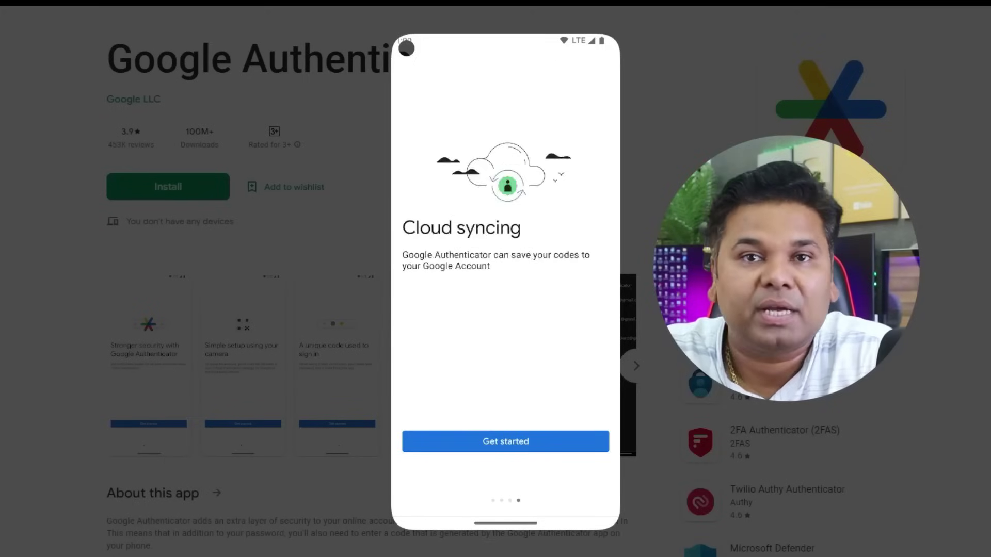
key("Escape")
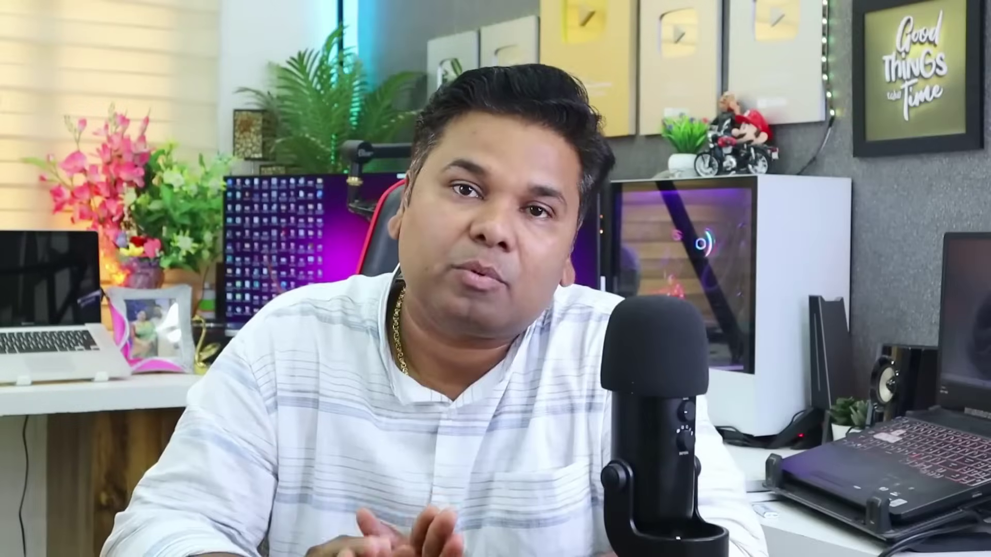
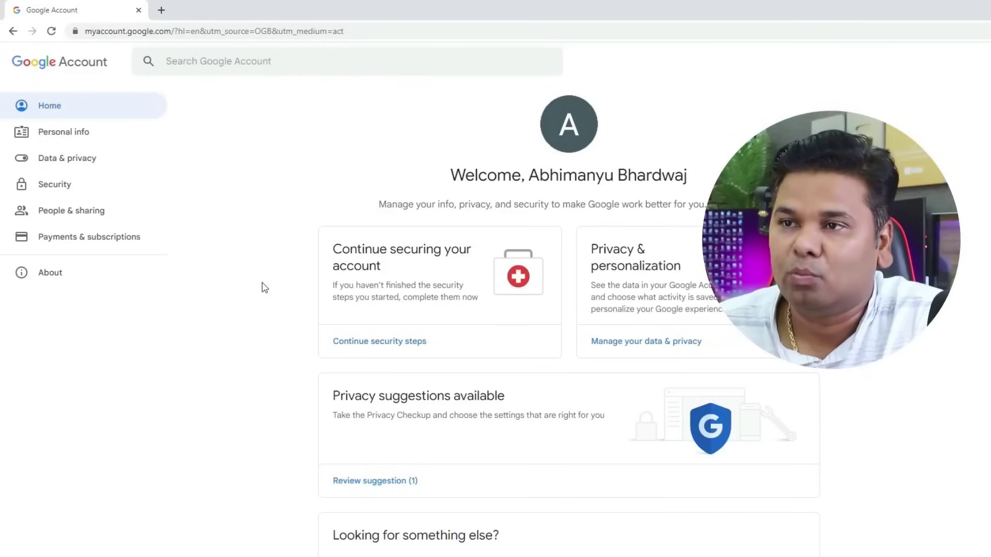
Step: Go to the Security page from the Google Account home sidebar
left_click(43, 194)
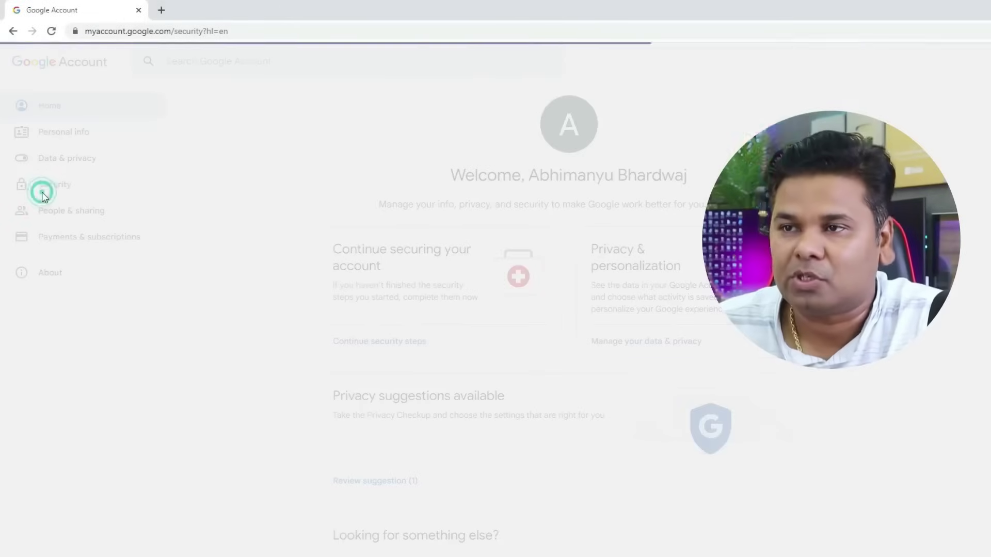
Step: Open the Passkeys entry under 'How you sign in to Google'
scroll(122, 277, "down", 6)
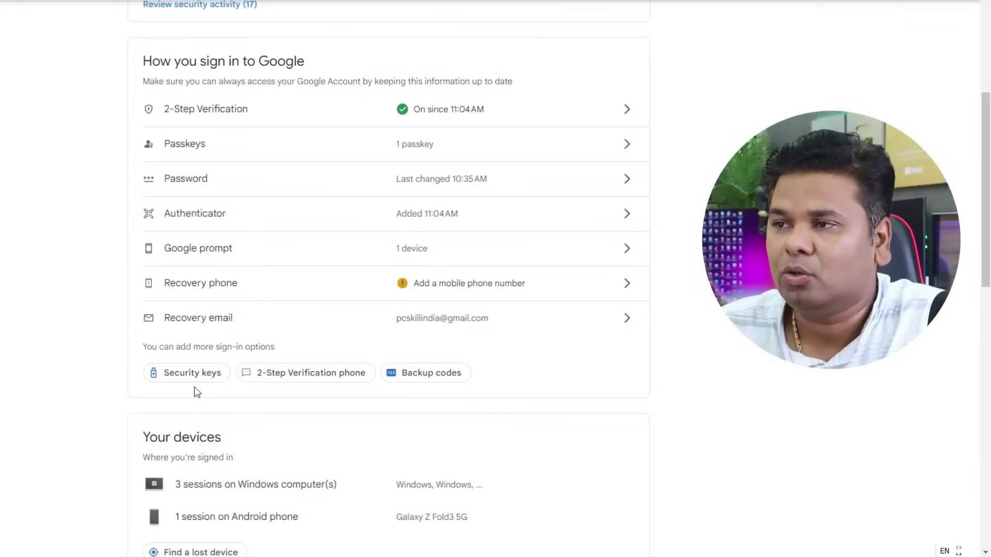
left_click(228, 154)
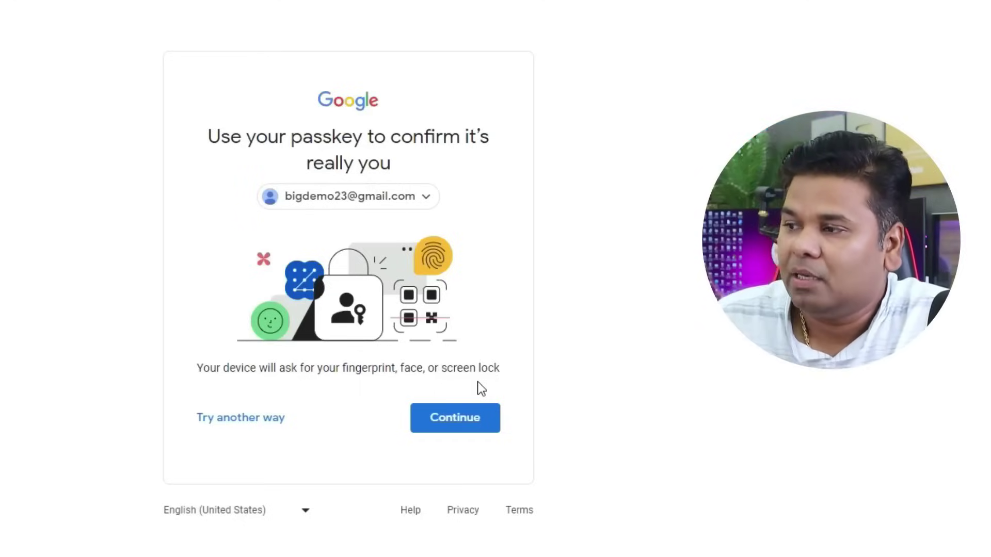
Step: Verify identity using the Galaxy Z Fold3 5G phone's passkey
left_click(444, 431)
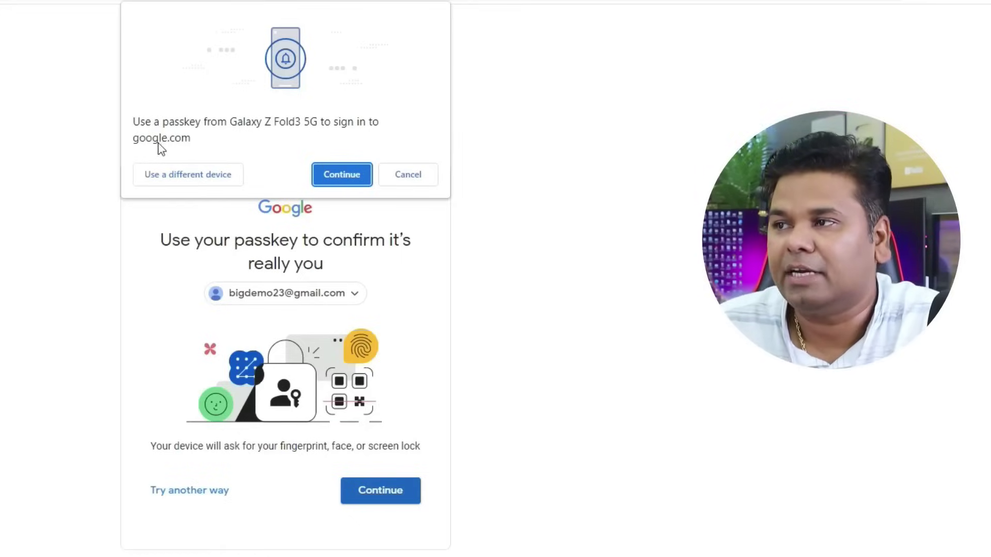
left_click(348, 182)
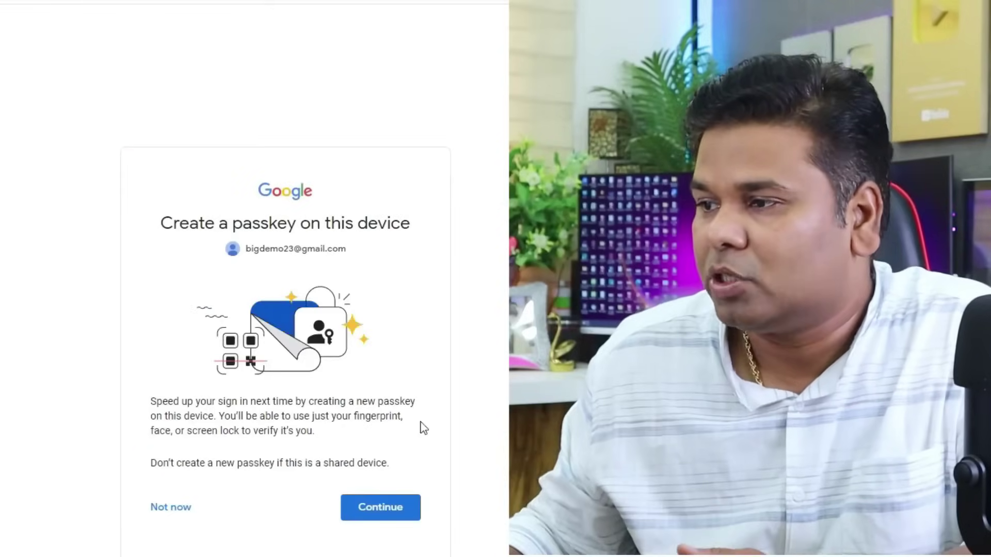
Step: Create a Windows Hello passkey on this laptop, confirming with the Windows Hello PIN
left_click(382, 508)
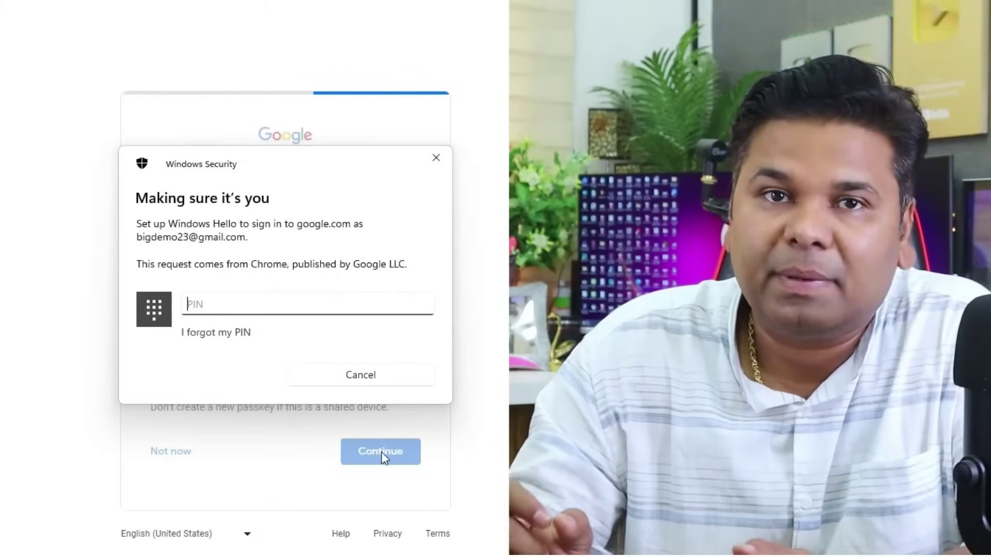
type("*****")
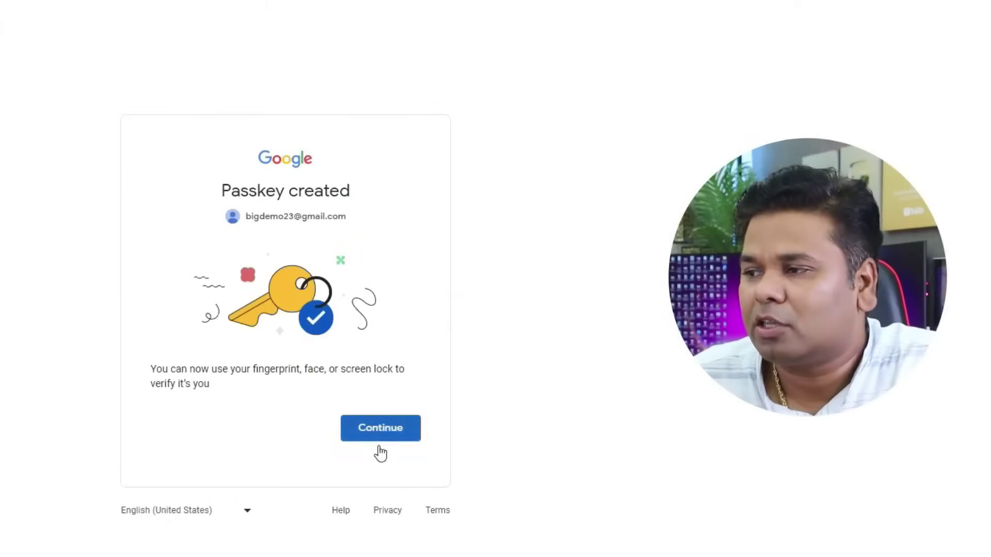
left_click(384, 428)
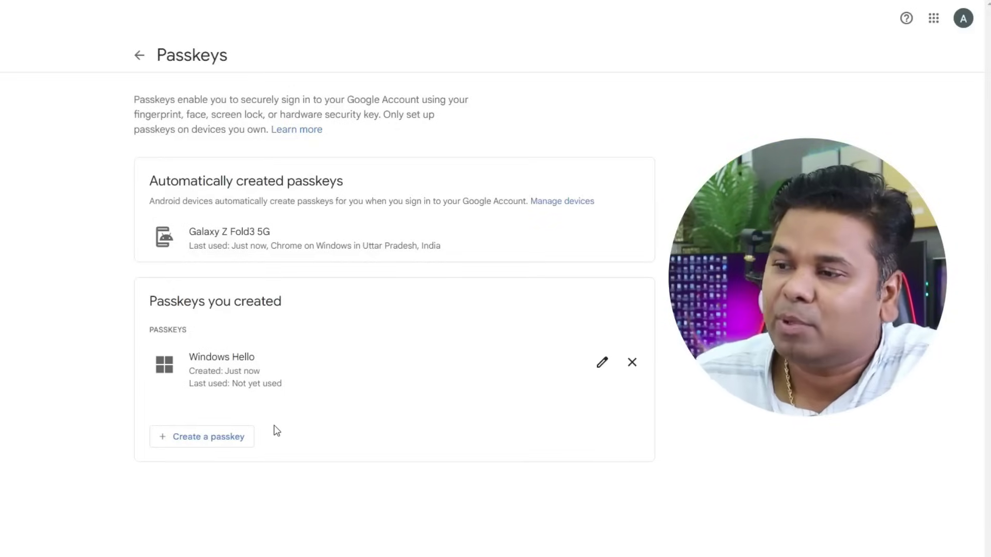
left_click(222, 448)
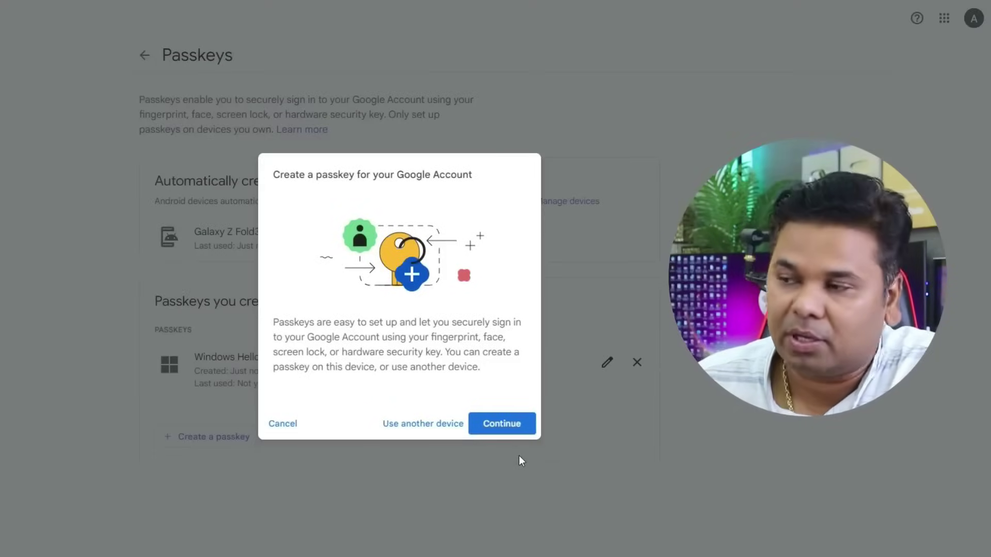
left_click(420, 424)
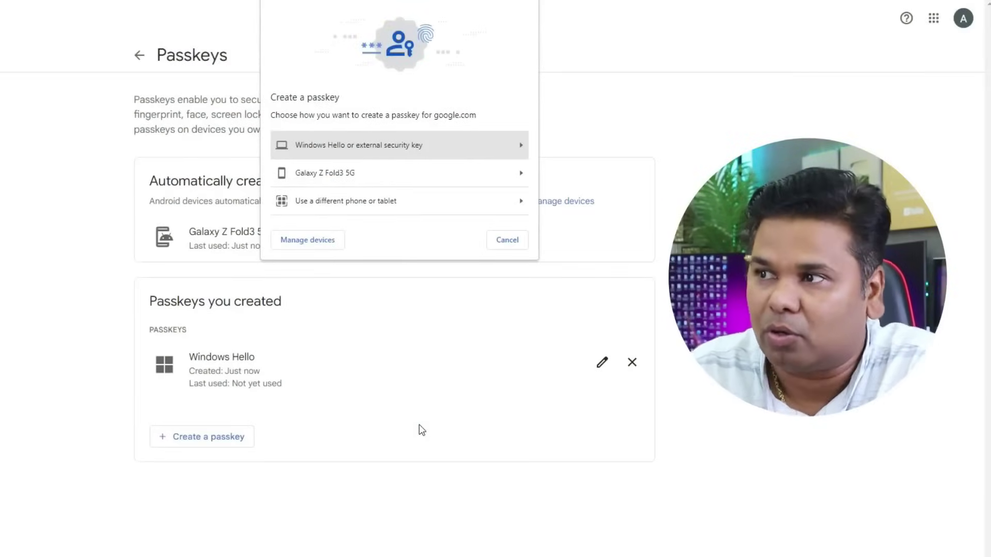
left_click(421, 427)
left_click(14, 212)
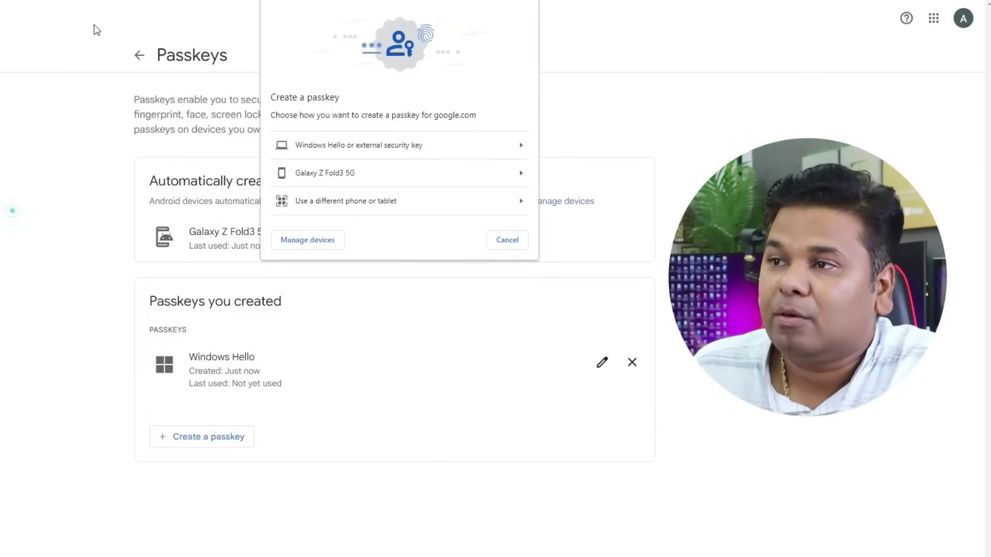
left_click(510, 240)
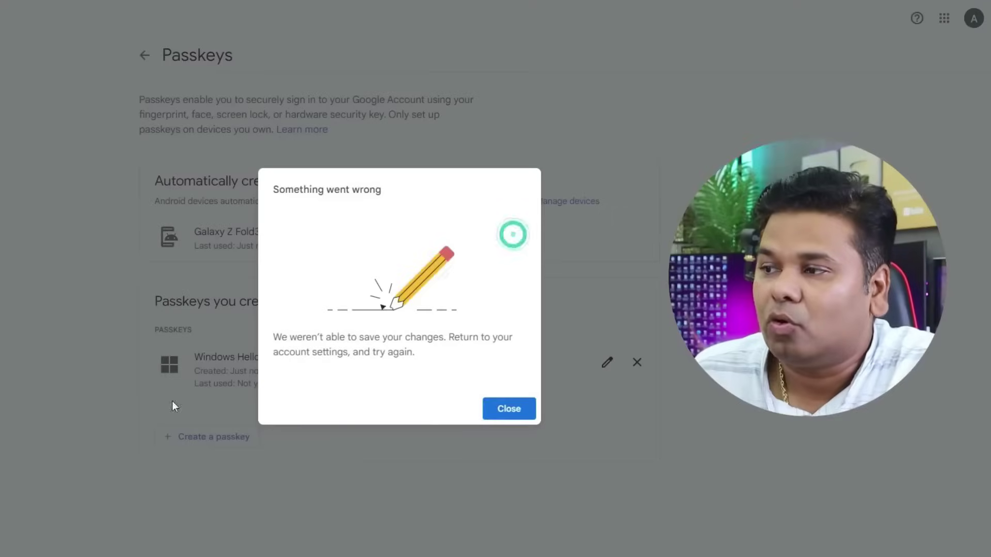
left_click(500, 410)
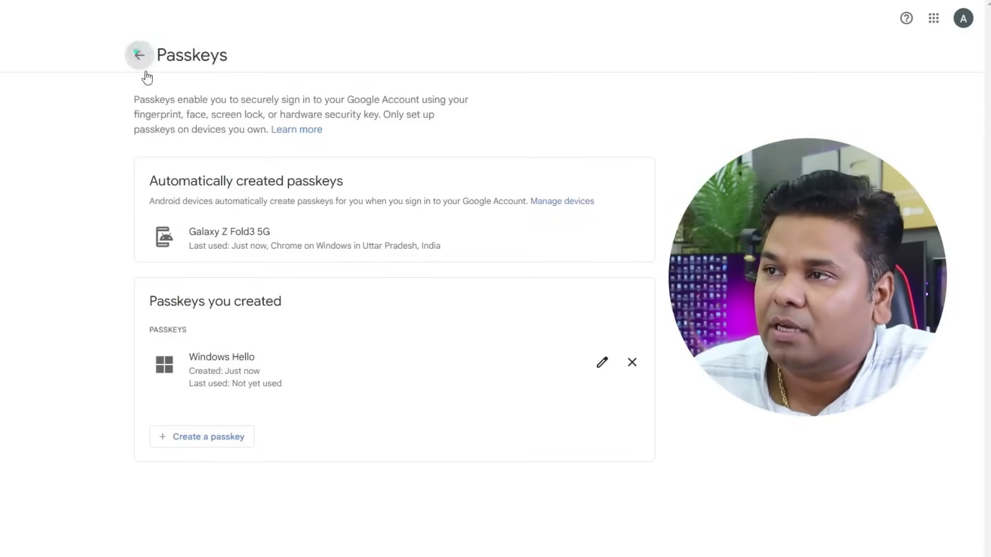
key("alt+Left")
scroll(122, 277, "down", 8)
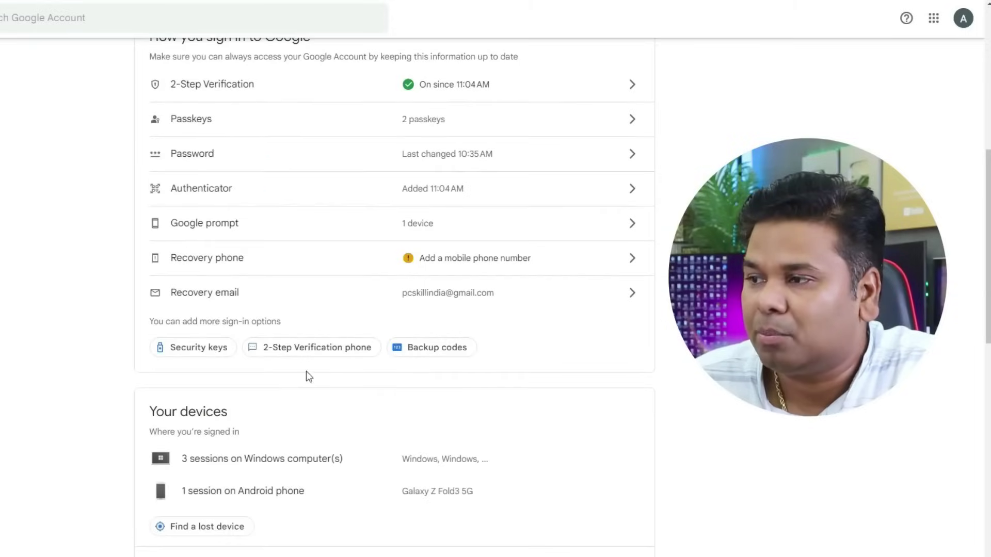
left_click(441, 360)
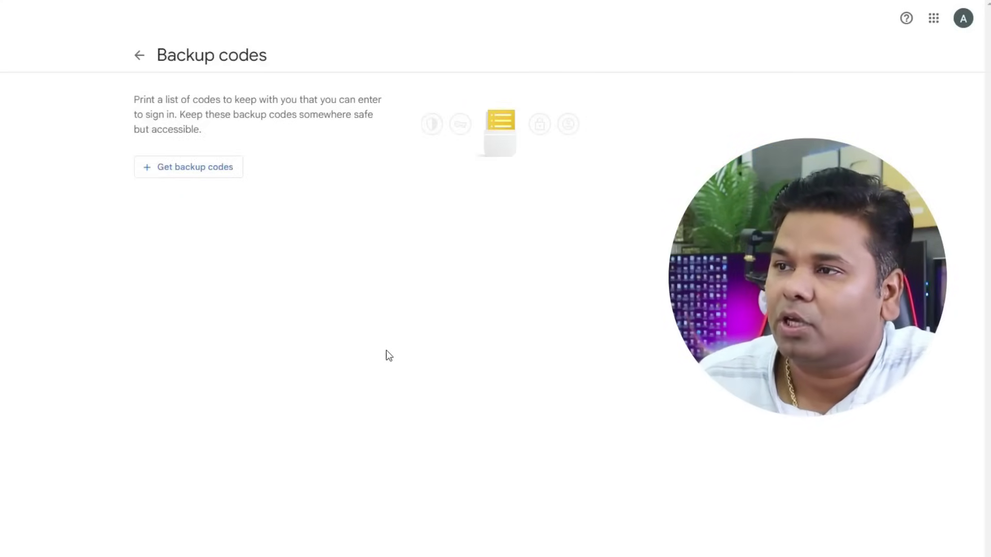
left_click(200, 176)
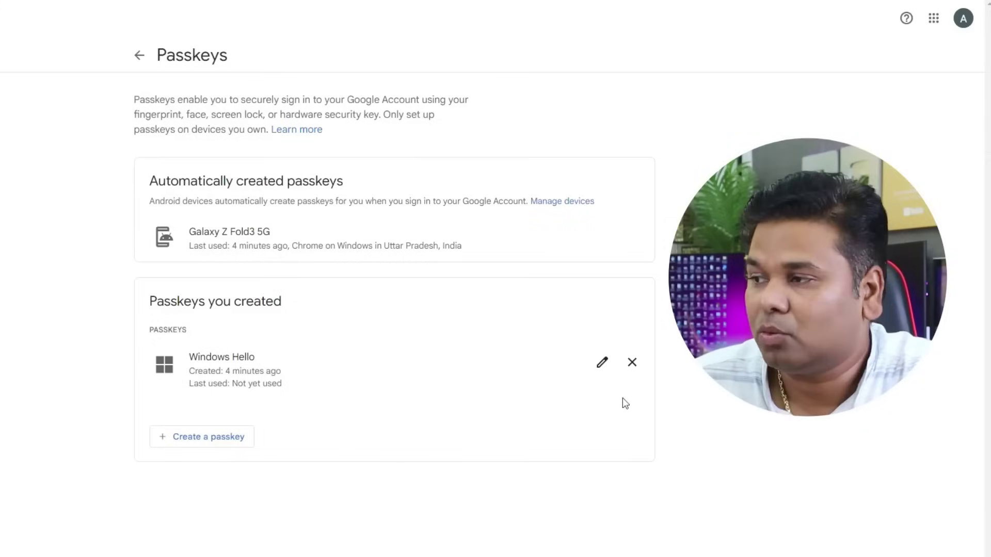
Step: Rename the Windows Hello passkey to 'Leptop', then go back to Security
left_click(603, 361)
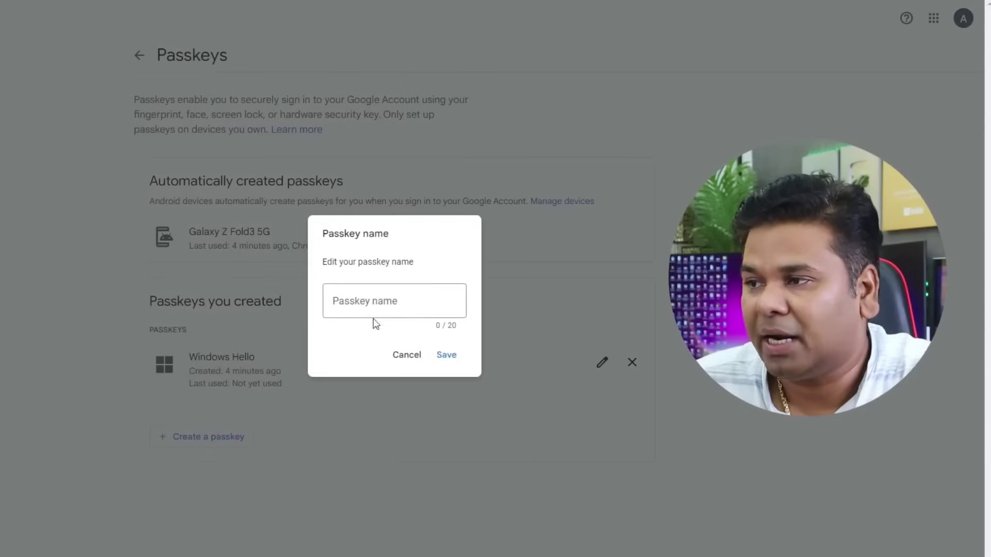
left_click(336, 301)
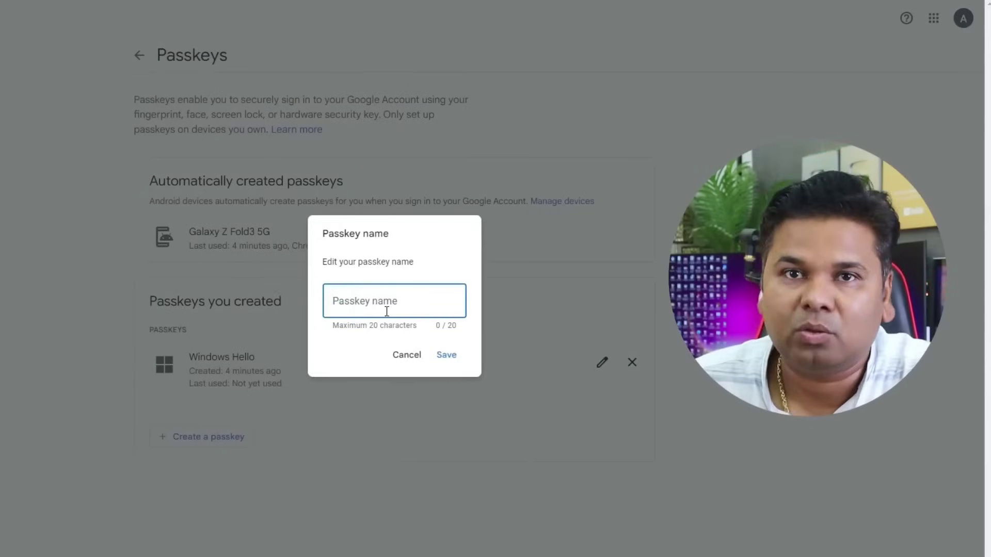
type("Leptop")
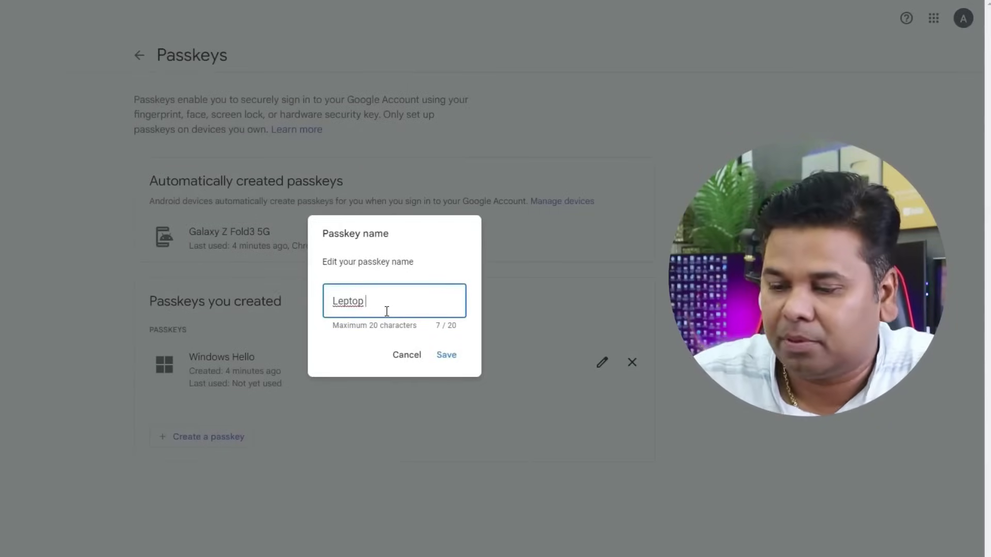
left_click(444, 356)
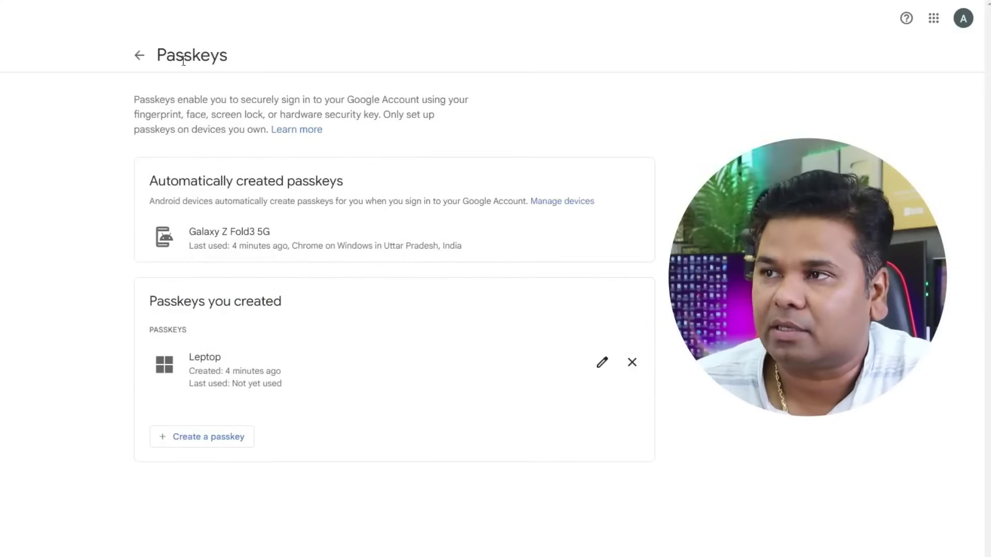
left_click(140, 55)
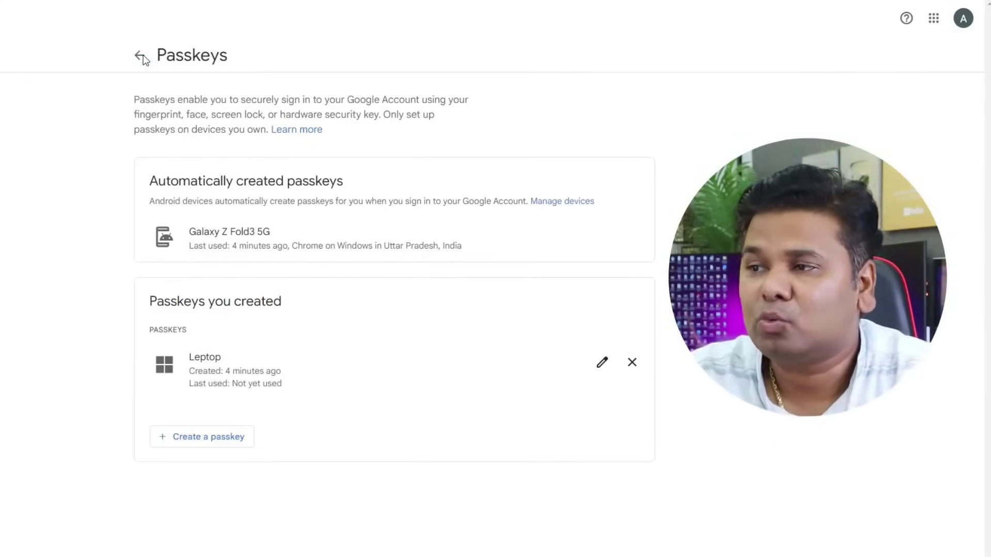